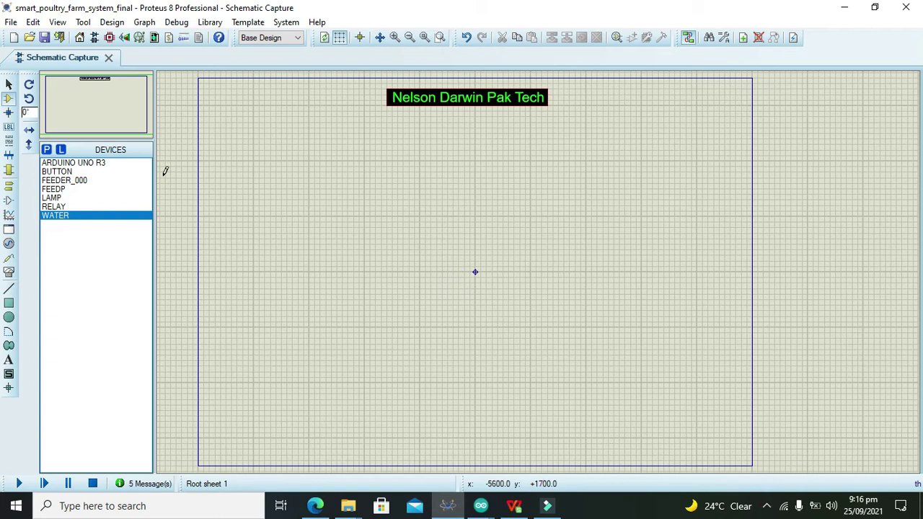
- Place an ARDUINO UNO R3 board (ARD1) near the sheet centre, nudged slightly lower
click(46, 150)
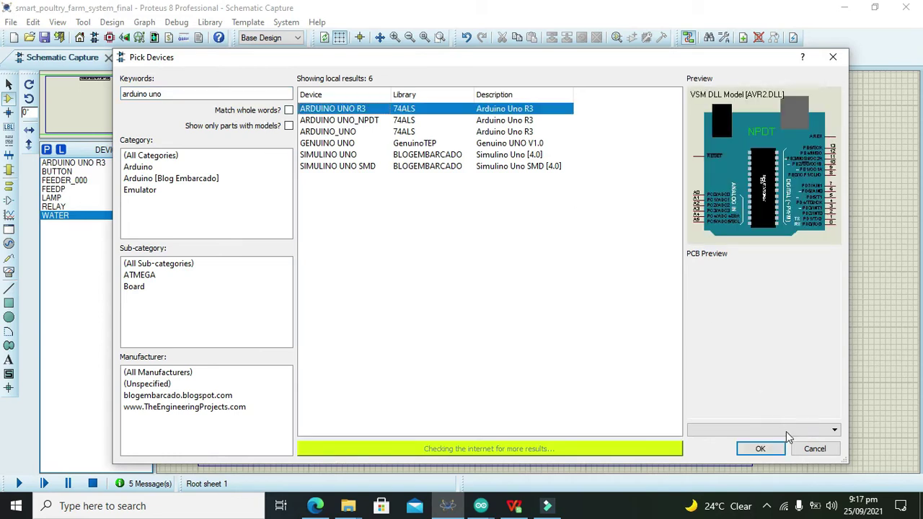
click(762, 447)
click(489, 253)
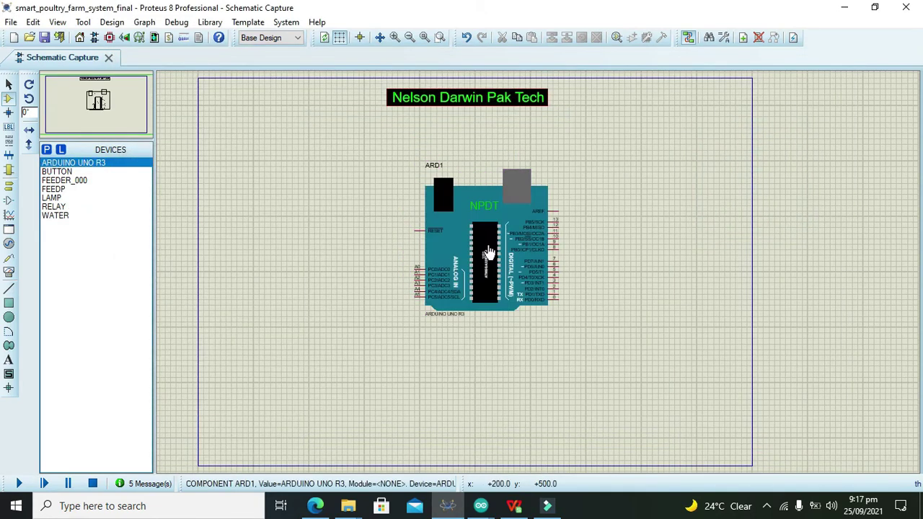
drag(490, 247, 488, 263)
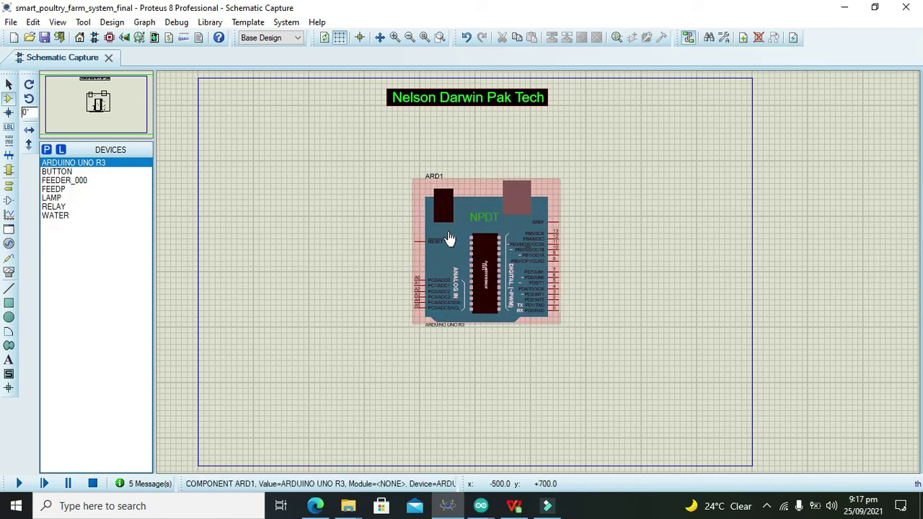
- Place a VIRTUAL TERMINAL right of ARD1 and wire its RXD pin to the Arduino's TX pin
click(9, 274)
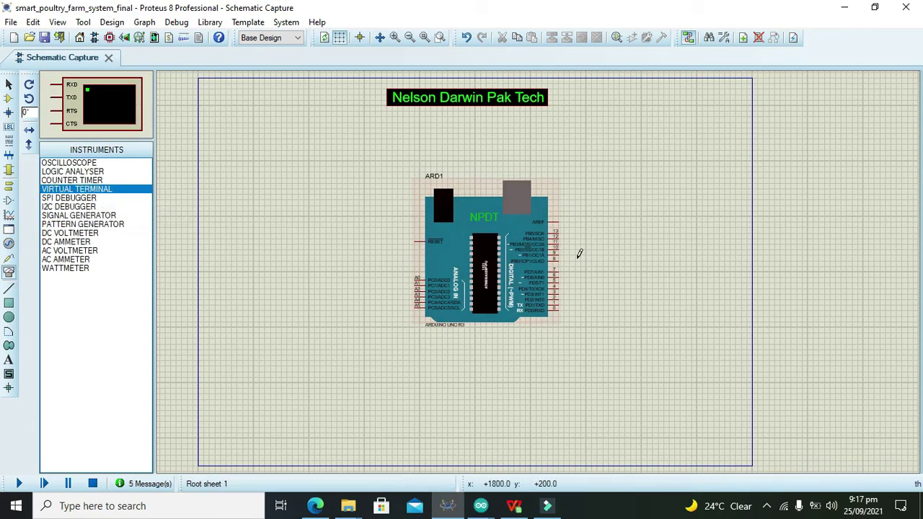
click(710, 312)
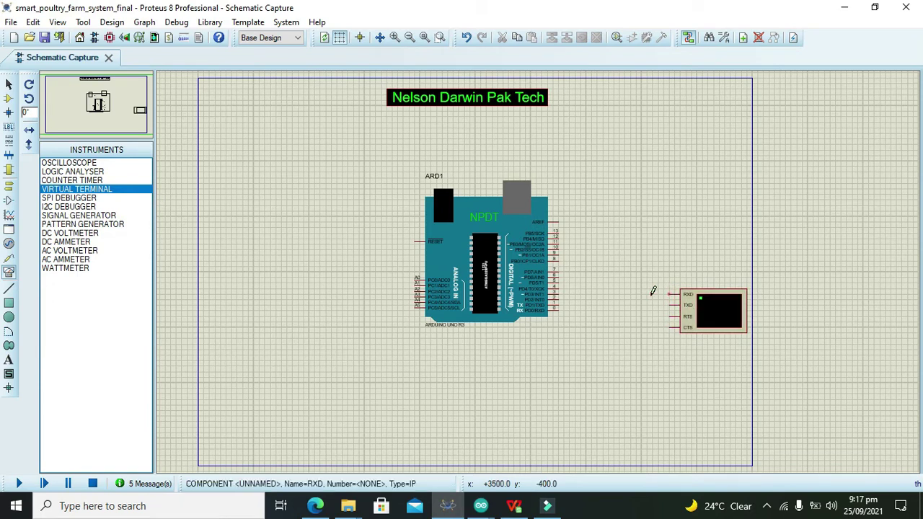
click(653, 292)
click(559, 304)
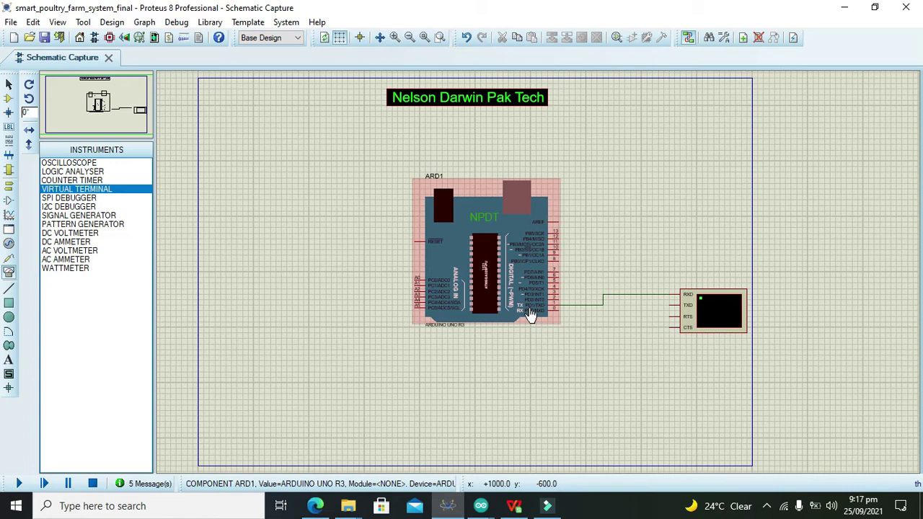
drag(726, 307, 726, 312)
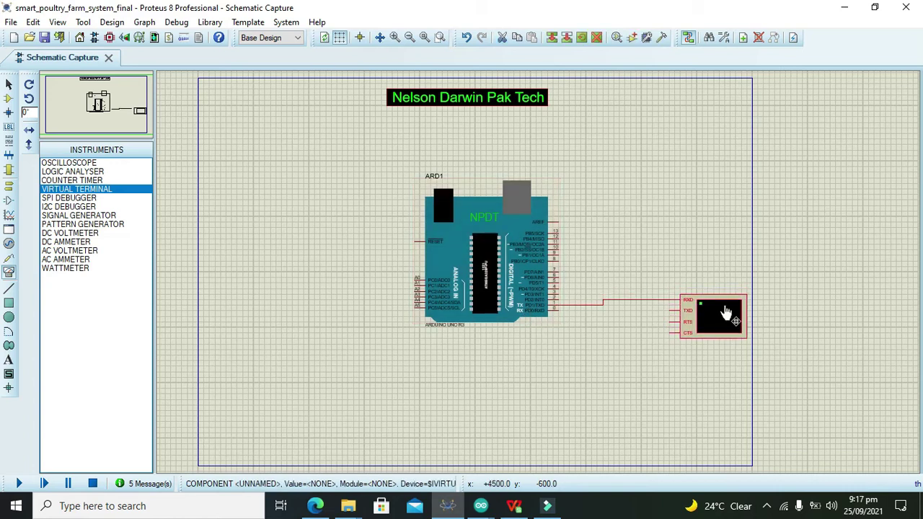
click(715, 313)
click(838, 303)
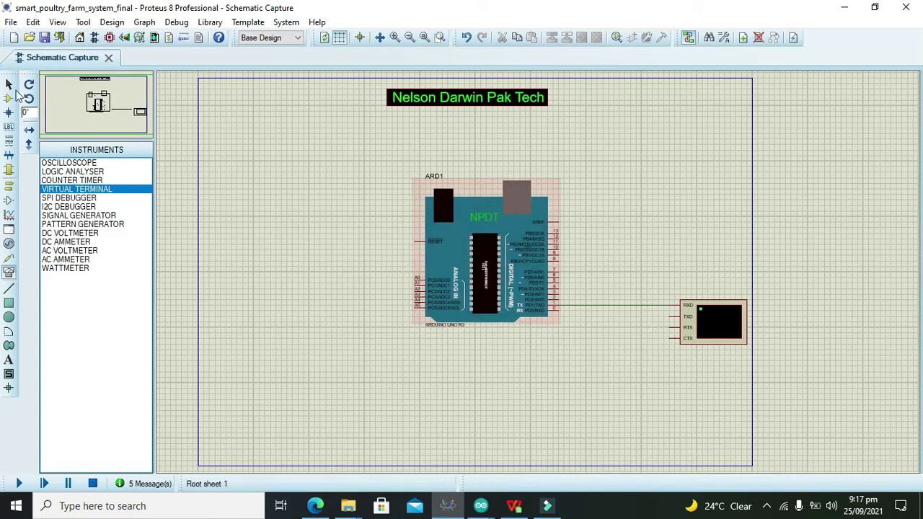
- Pan across the schematic to review the layout before adding more parts
click(8, 85)
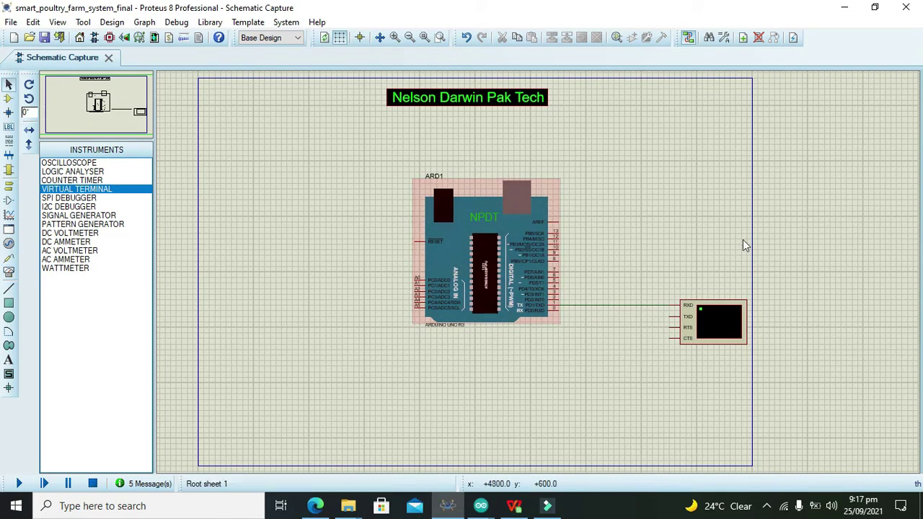
drag(743, 246, 912, 255)
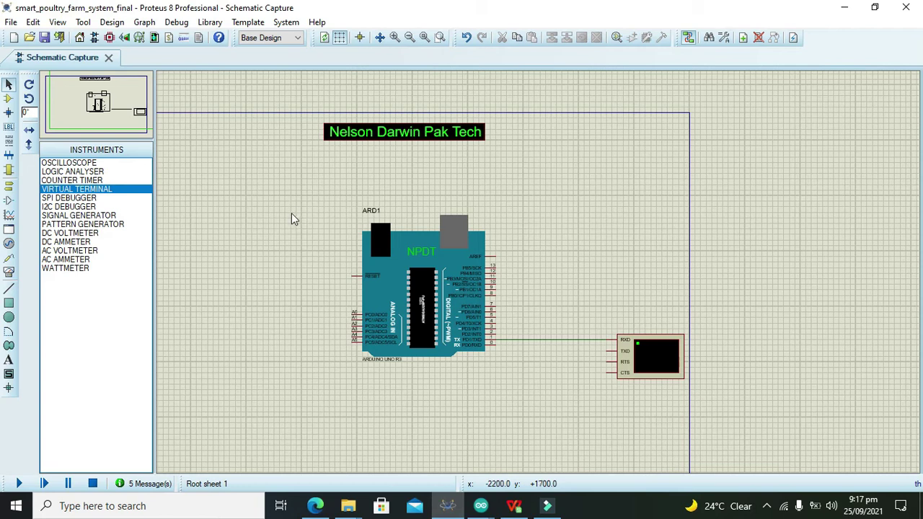
drag(292, 216, 164, 221)
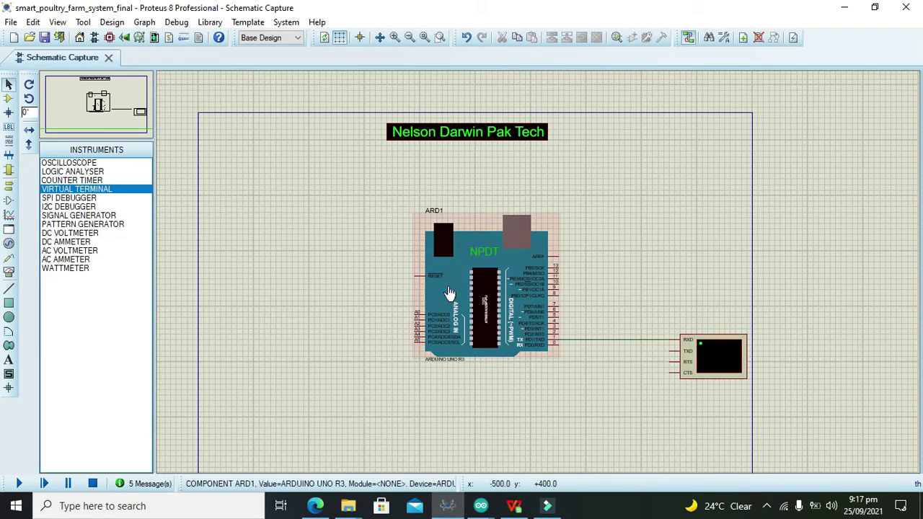
drag(793, 249, 906, 278)
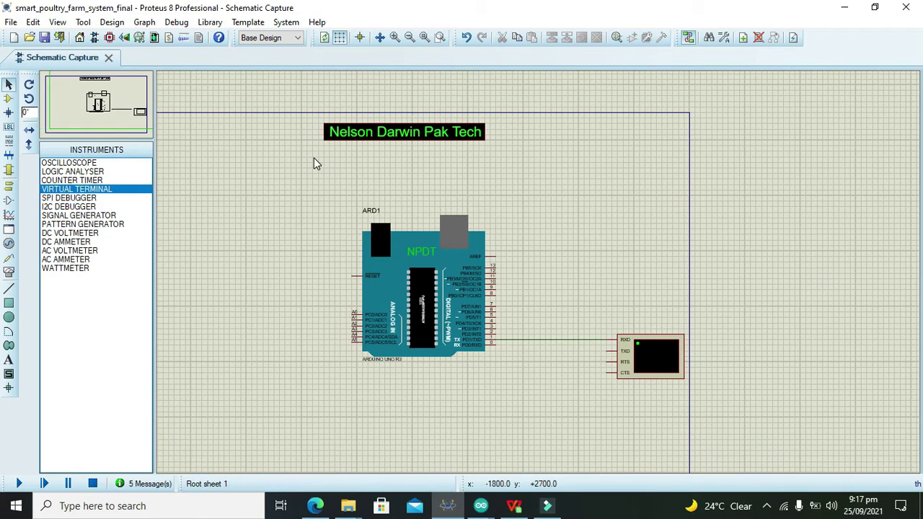
click(11, 101)
- Add the FEEDP feeder part and place it as L1 at the upper right
click(46, 150)
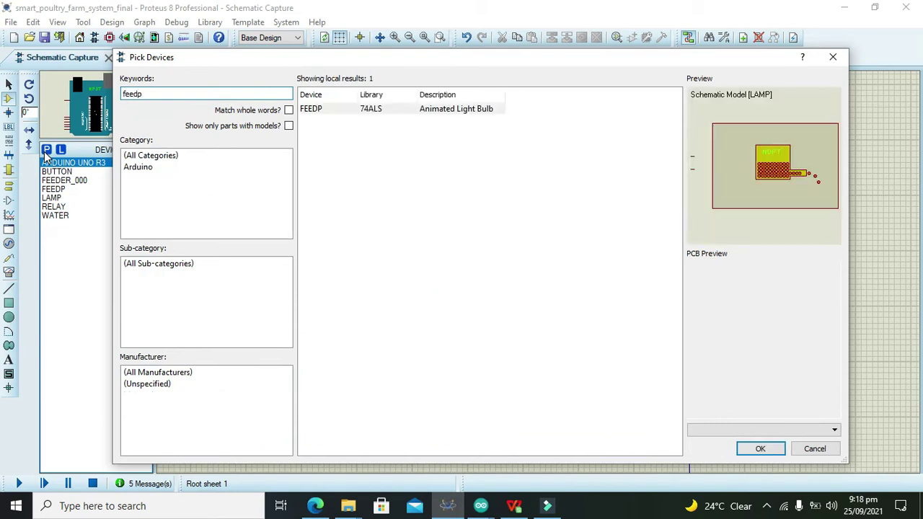
click(387, 109)
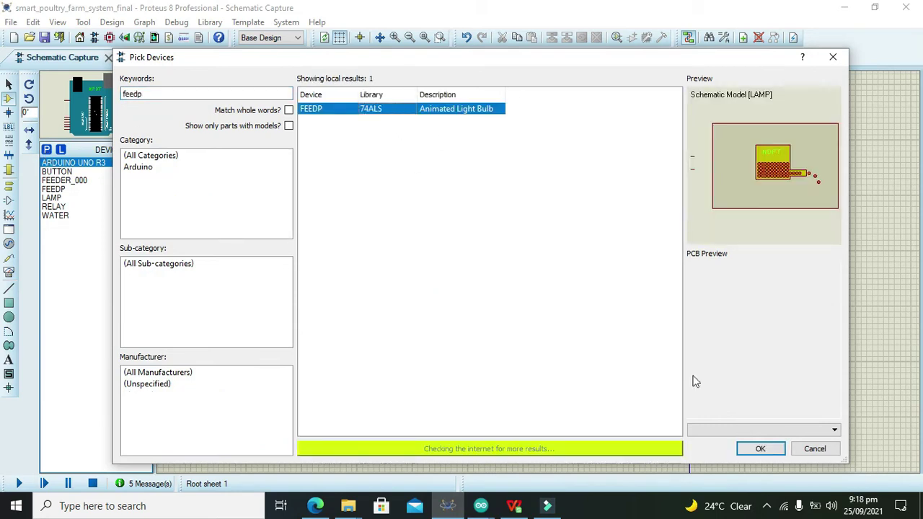
click(760, 447)
click(758, 441)
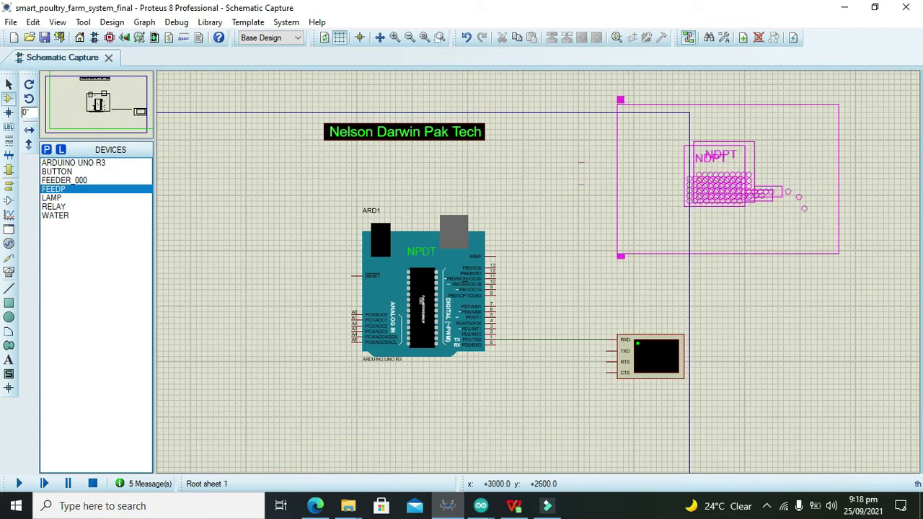
click(793, 198)
- Raise L1 slightly and move the virtual terminal below the Arduino
click(632, 191)
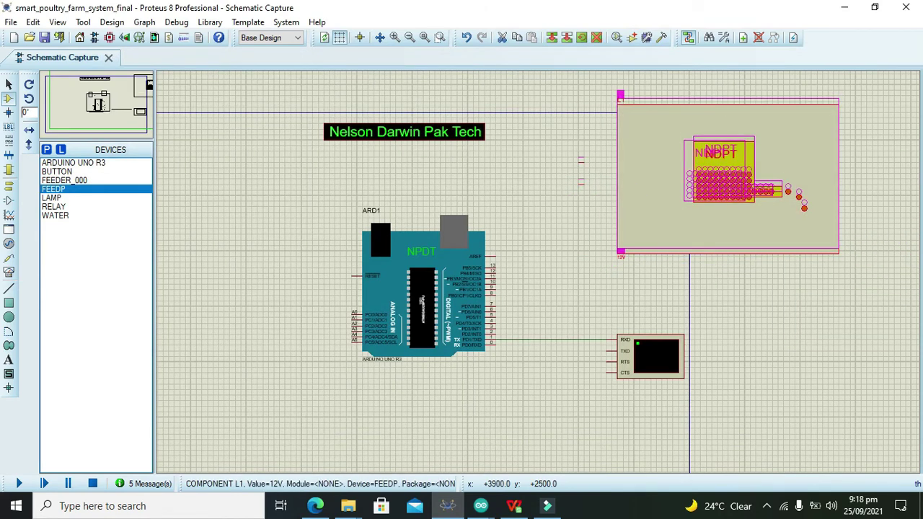
drag(632, 192, 629, 175)
click(789, 286)
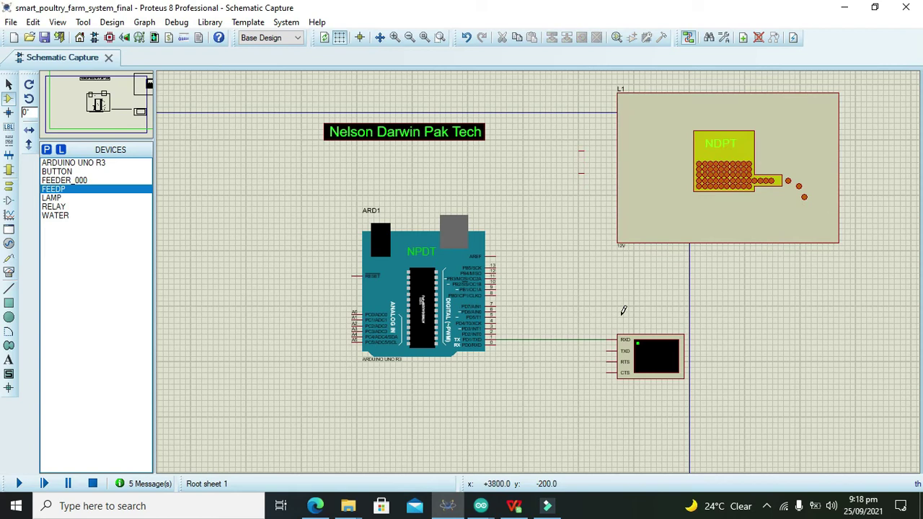
click(623, 316)
key(Escape)
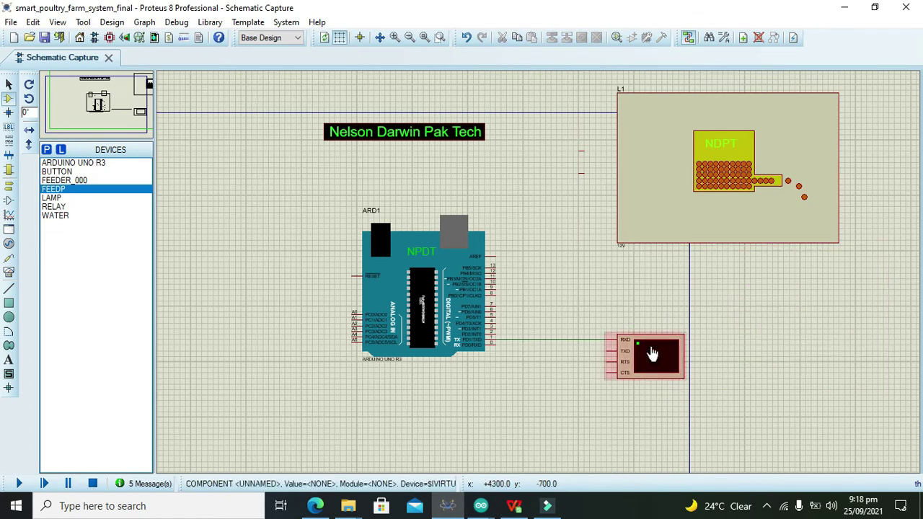
drag(649, 356, 556, 439)
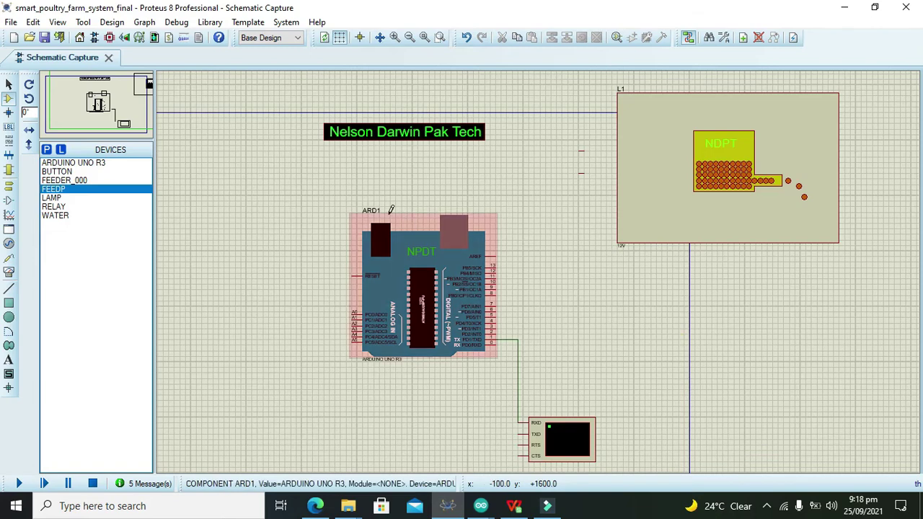
- Add the WATER device and place it as L2 below the L1 feeder
click(46, 151)
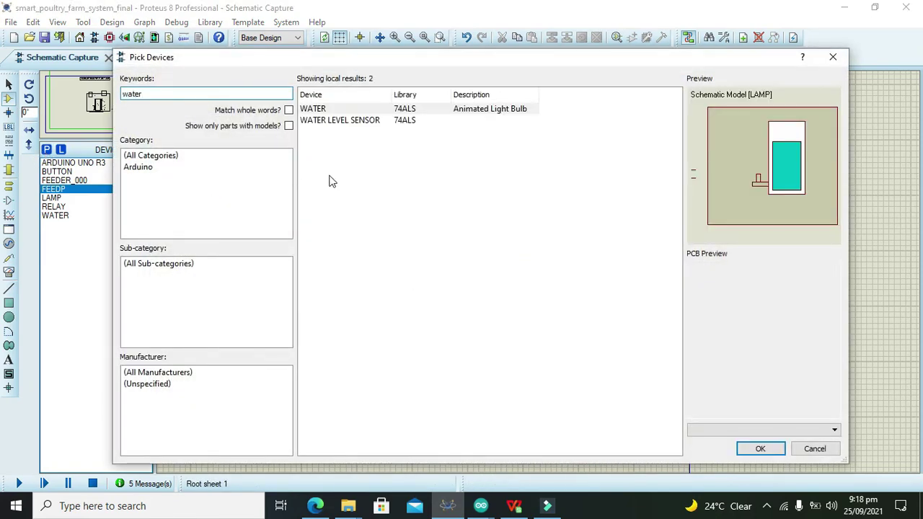
click(326, 111)
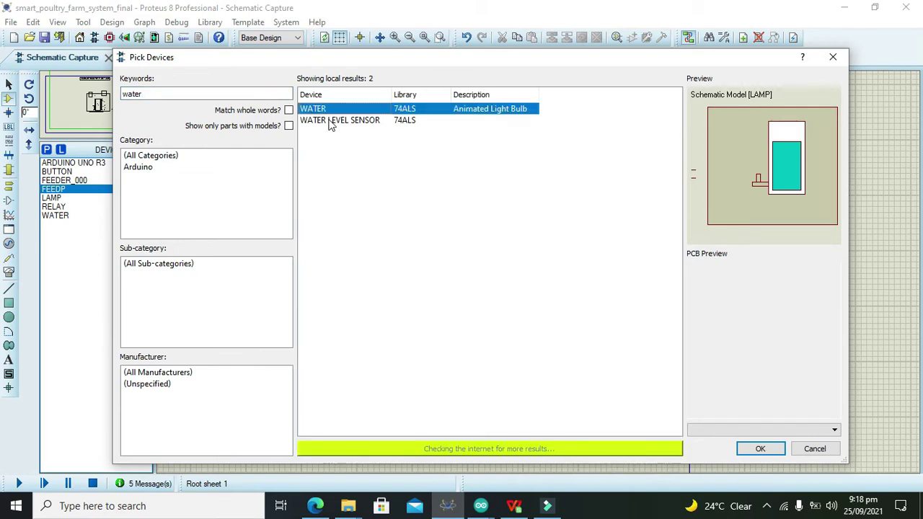
click(329, 120)
click(328, 109)
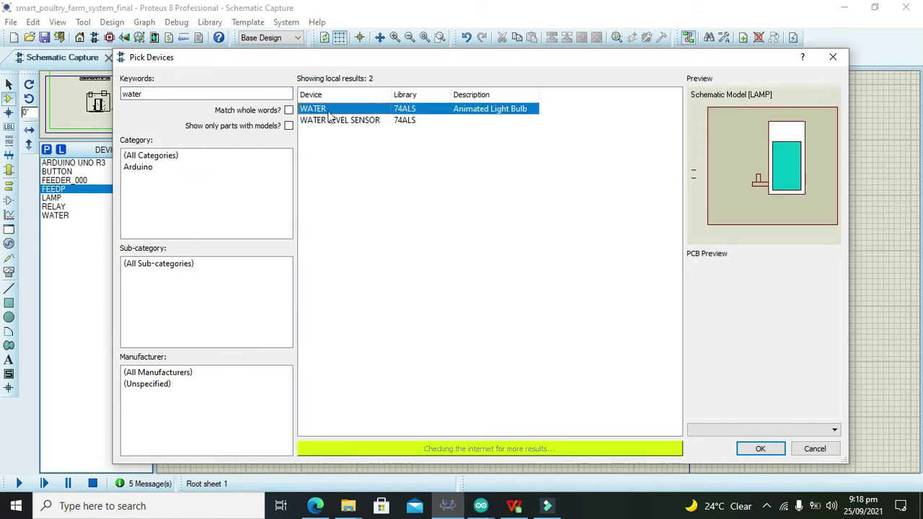
click(760, 446)
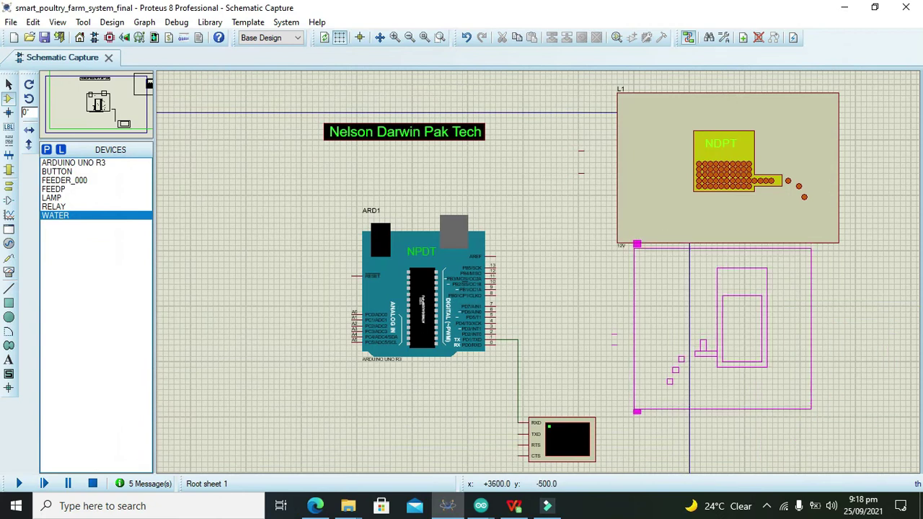
click(645, 353)
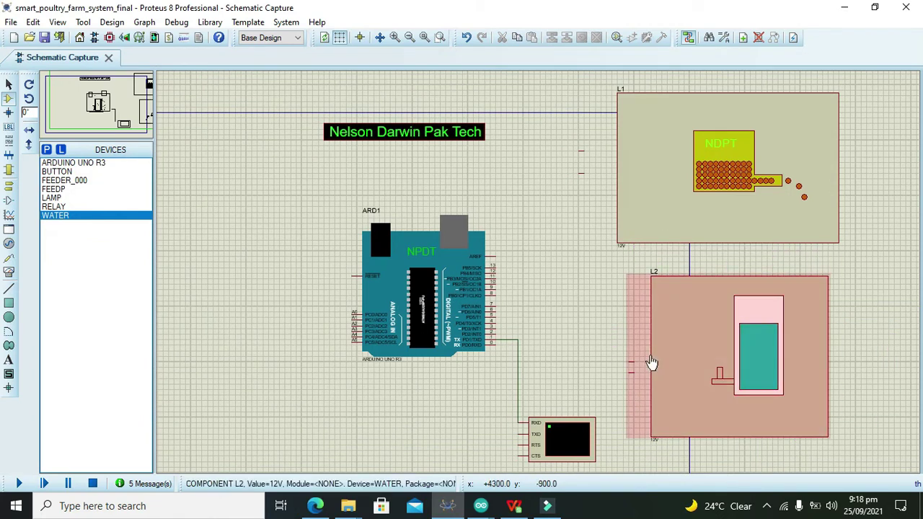
click(750, 358)
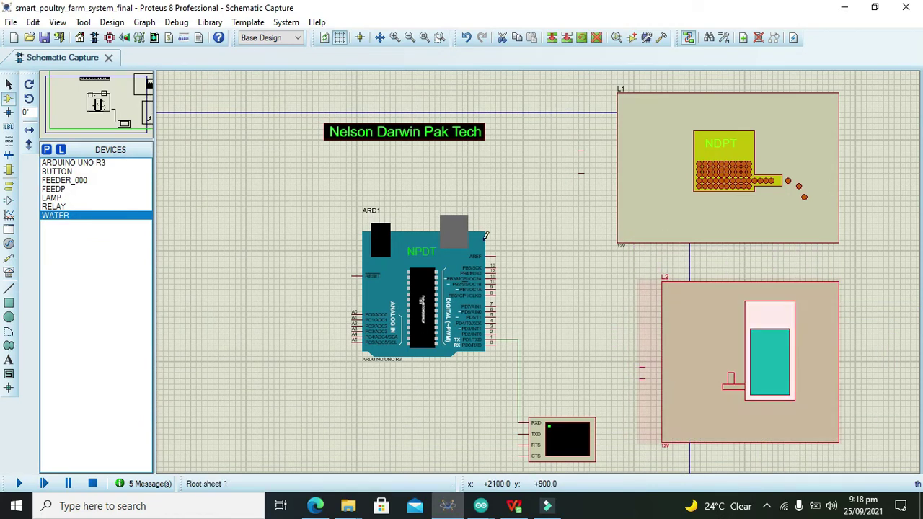
click(8, 85)
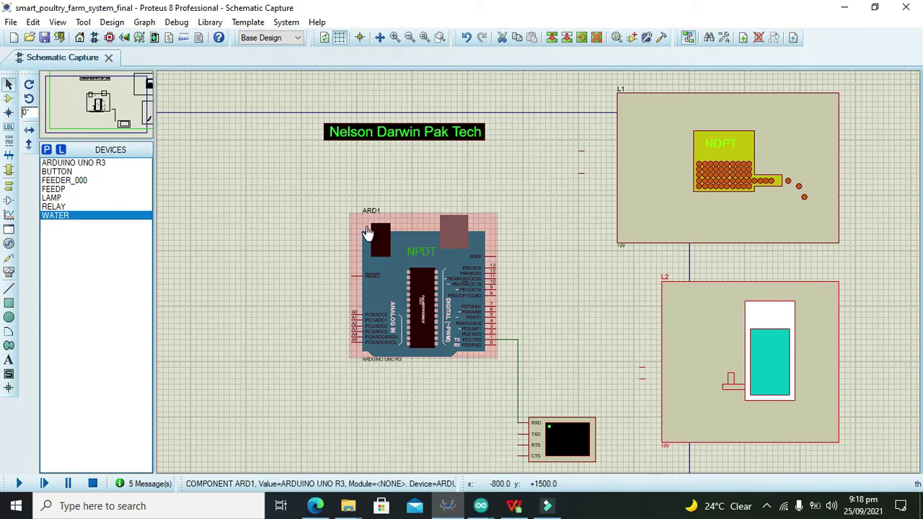
click(612, 277)
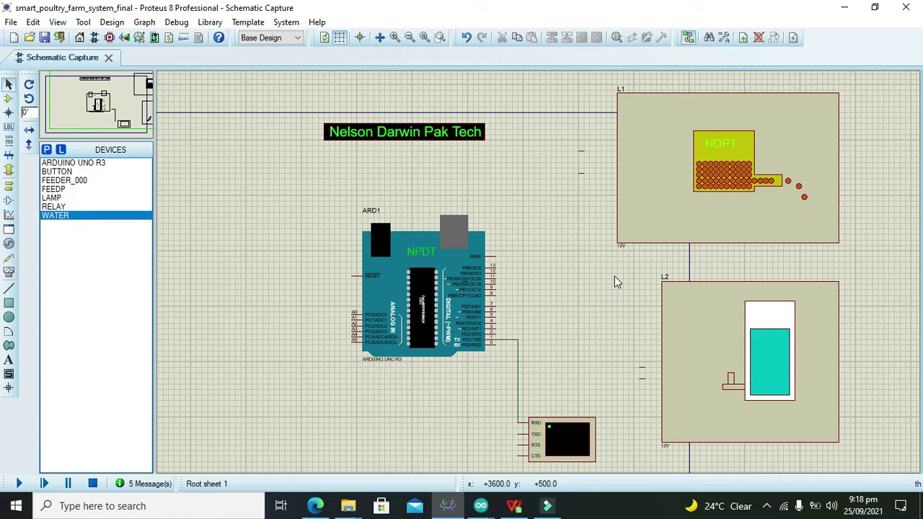
- Shift ARD1 further left and reroute its TX wire's vertical run to the virtual terminal
click(517, 364)
drag(517, 364, 513, 364)
click(555, 354)
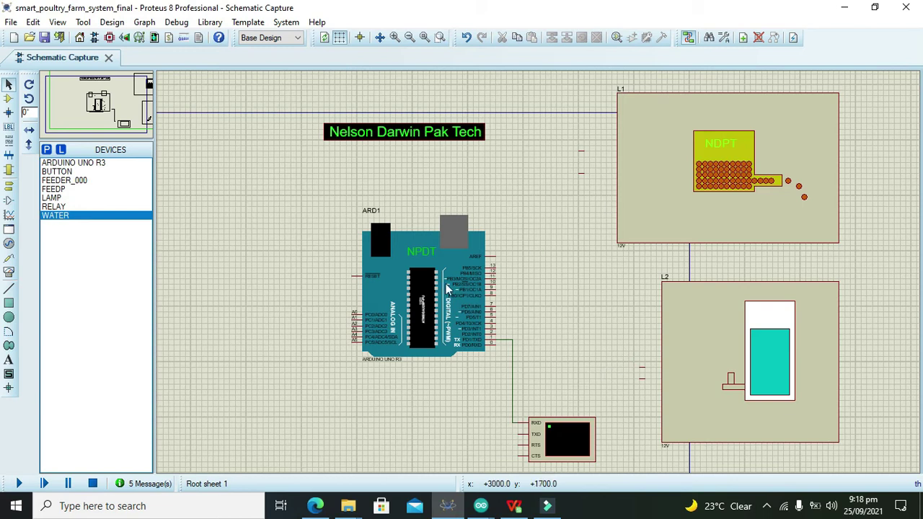
drag(423, 303, 276, 299)
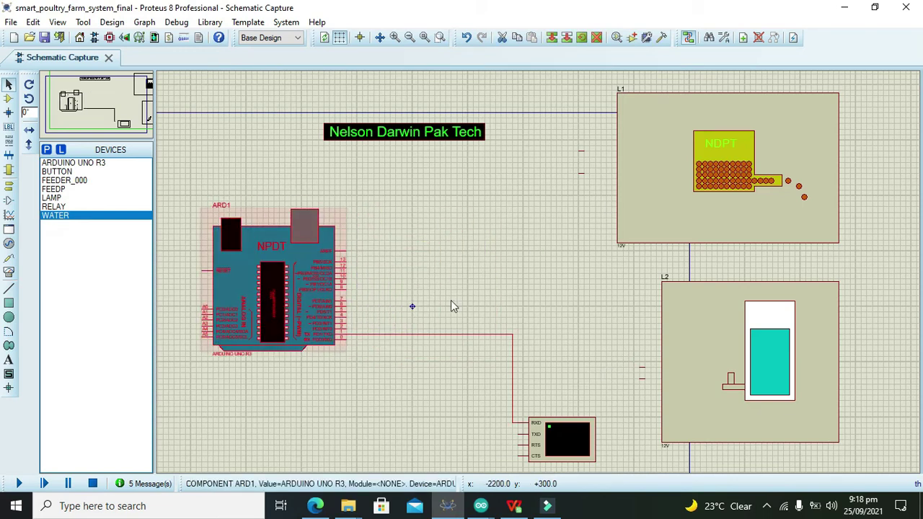
click(553, 297)
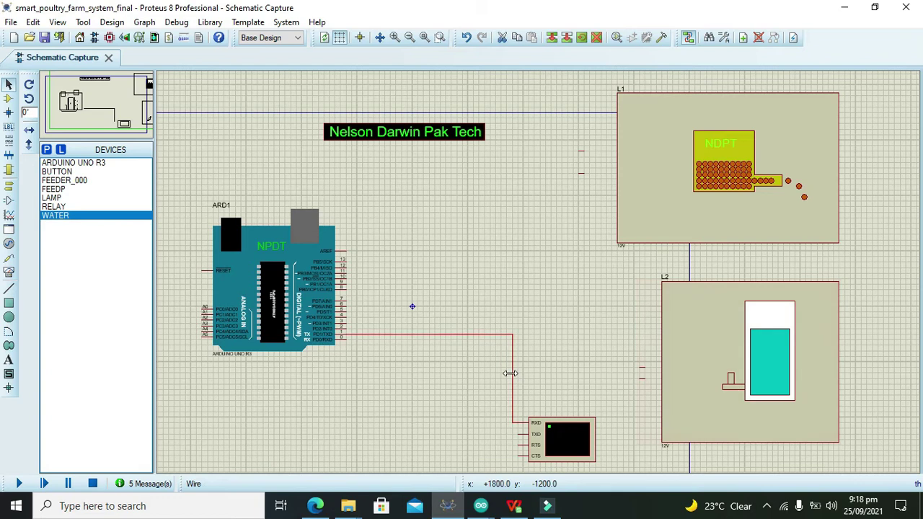
drag(512, 374, 402, 377)
click(504, 324)
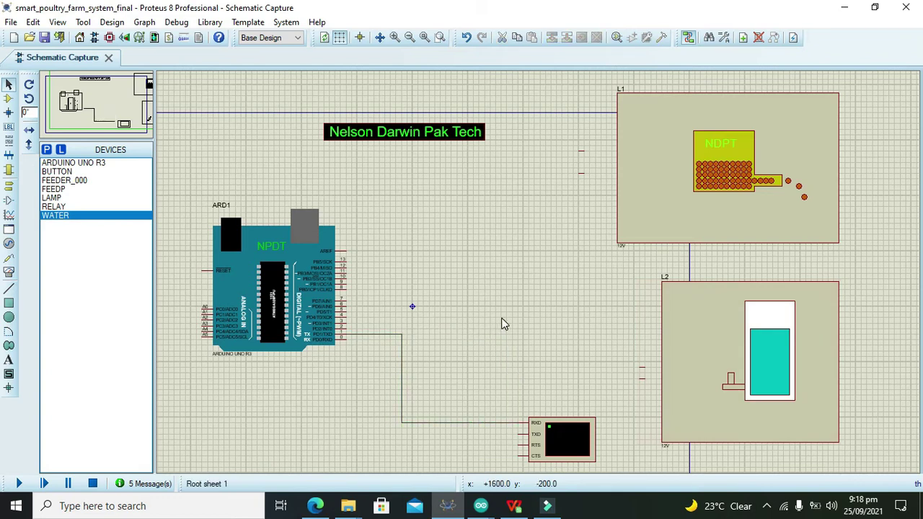
- Search 'animated relay' in the device picker and choose the RELAY model
click(9, 98)
click(46, 148)
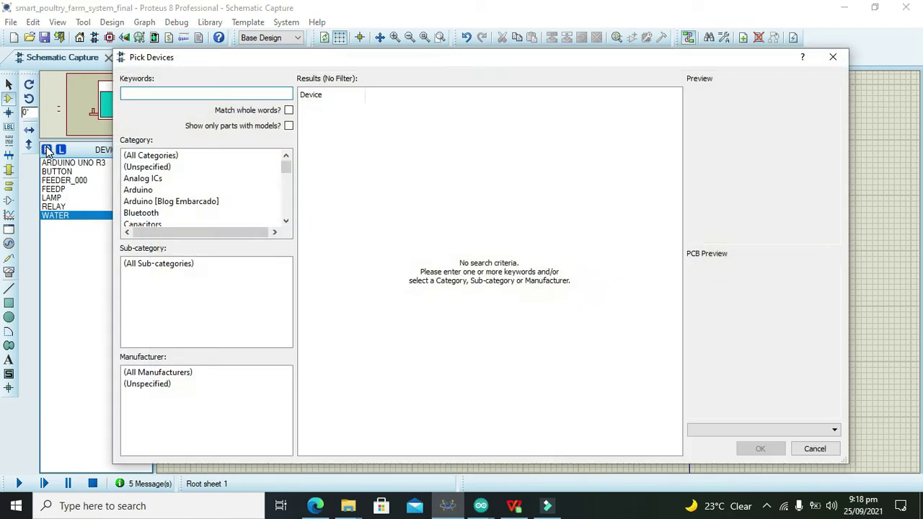
text(animated relay)
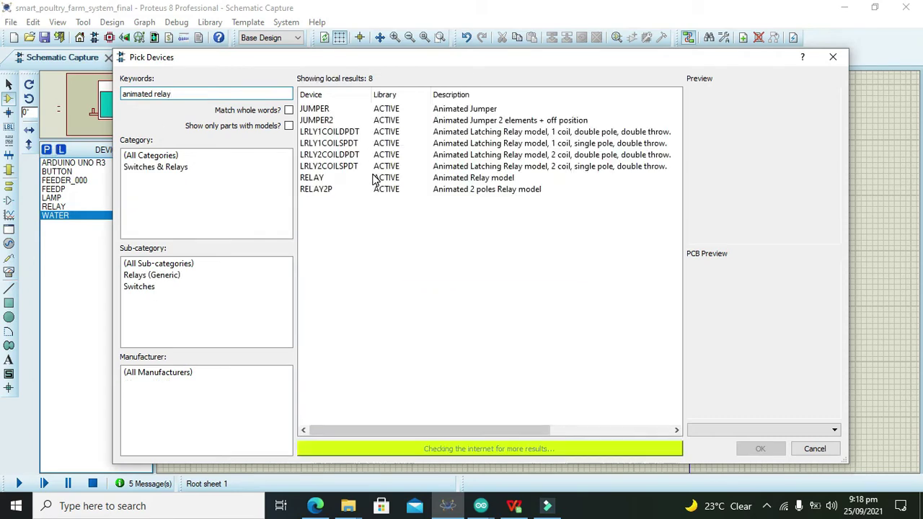
click(375, 179)
- Place relay RL1 right of the Arduino and relay RL2 above it
click(759, 450)
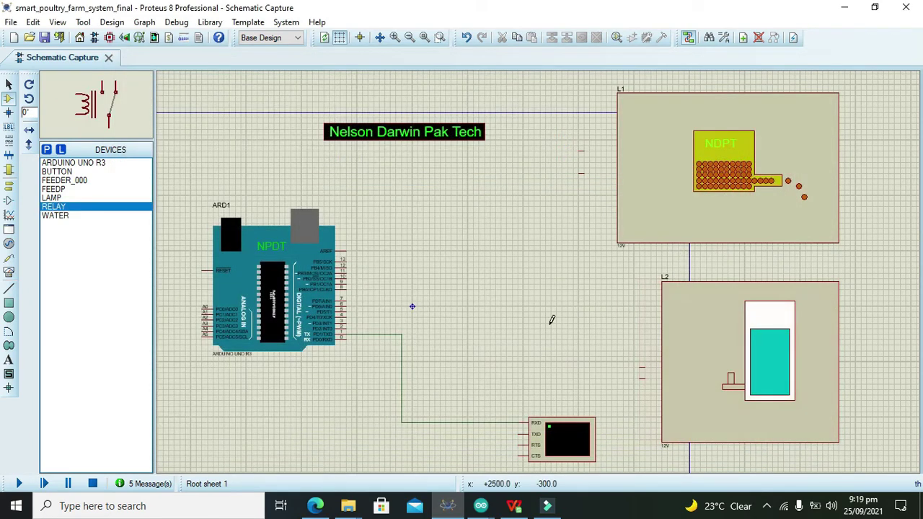
click(548, 322)
click(505, 355)
click(489, 220)
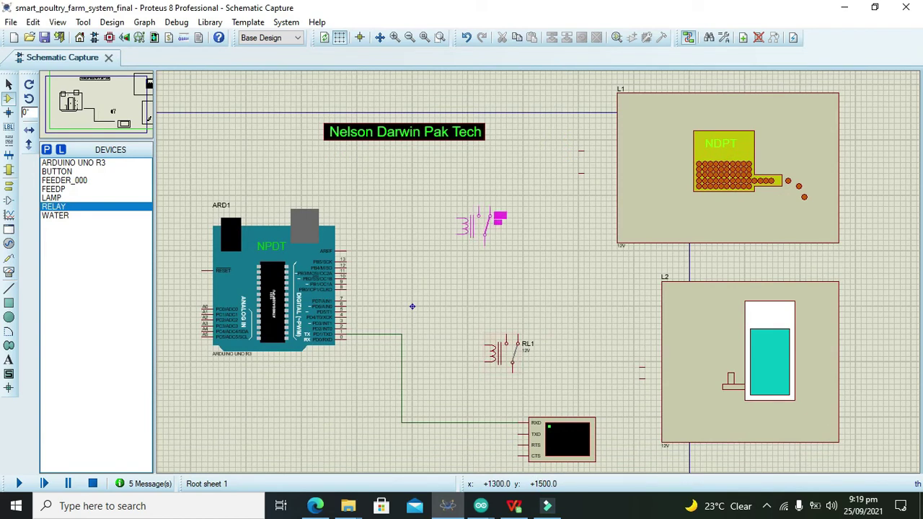
click(500, 248)
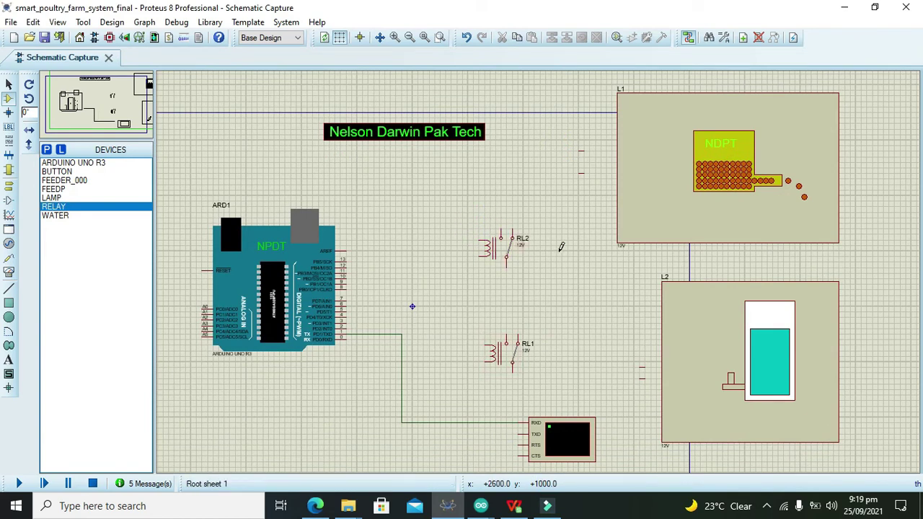
- Wire RL2's coil to Arduino pin 13, RL1's coil to pin 12, and join their lower coil pins
click(477, 240)
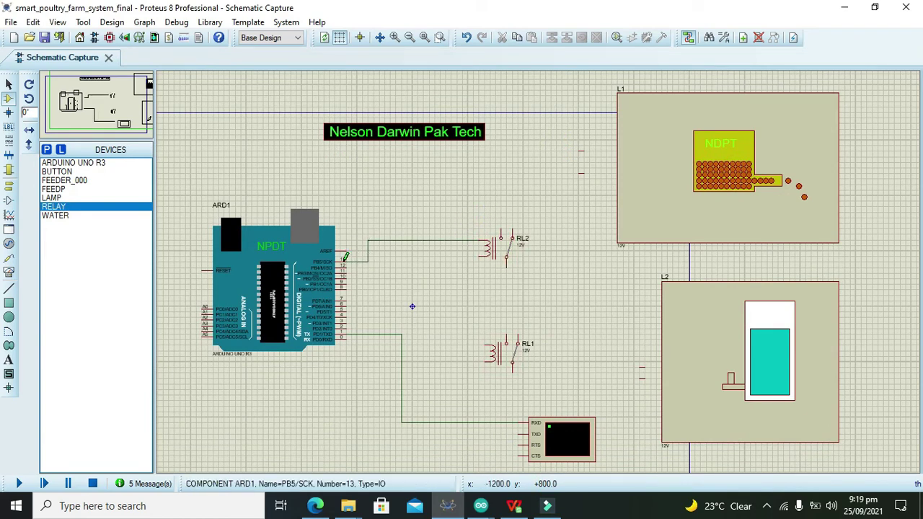
click(351, 262)
click(349, 262)
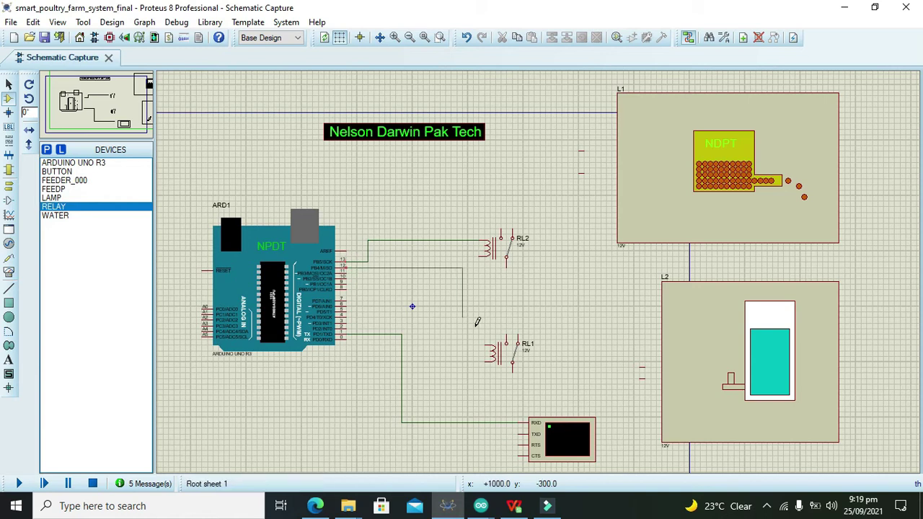
click(486, 338)
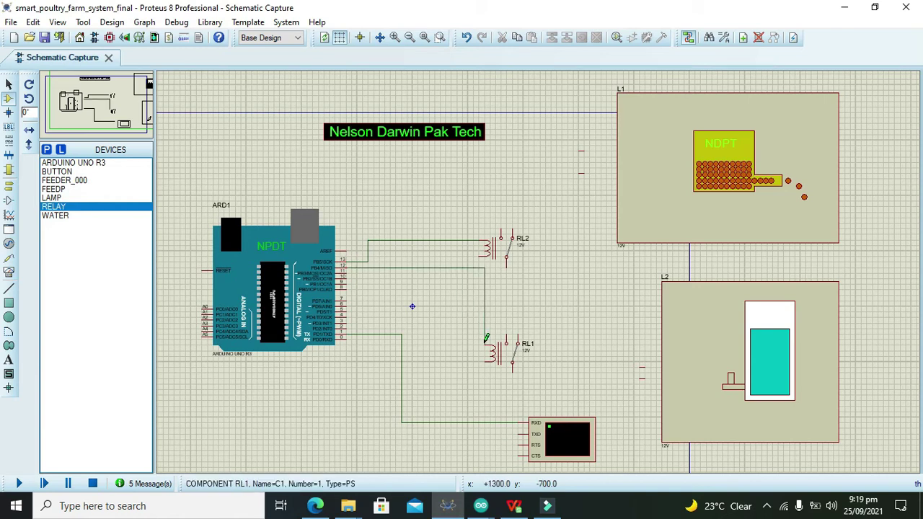
click(479, 253)
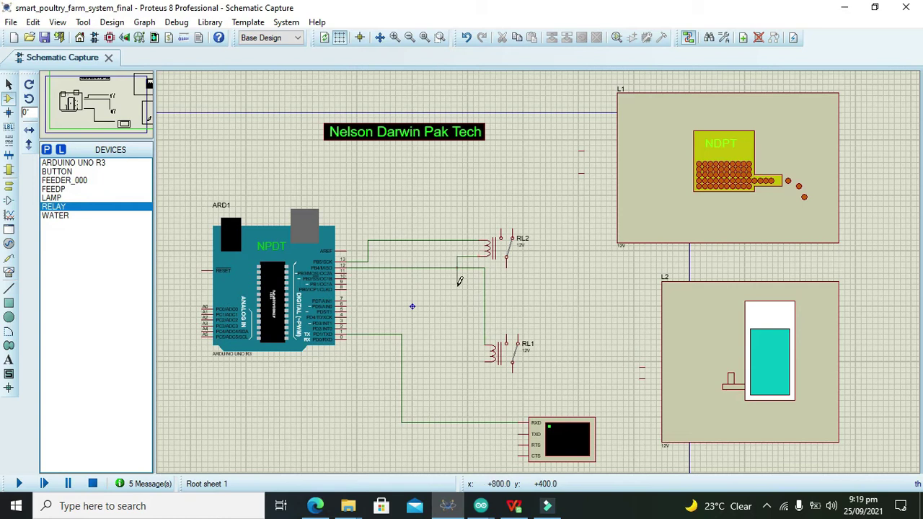
click(486, 361)
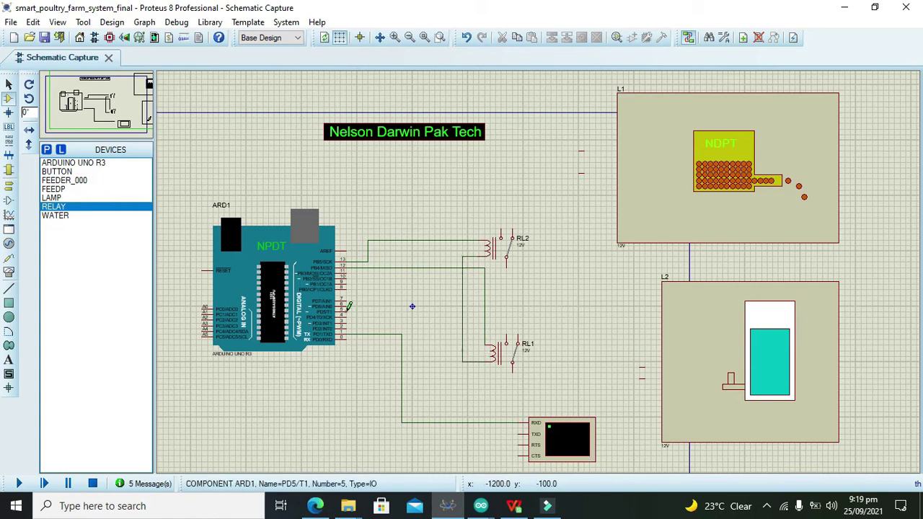
- Add a GROUND terminal below RL1 connected to the relays' shared coil wire
click(9, 185)
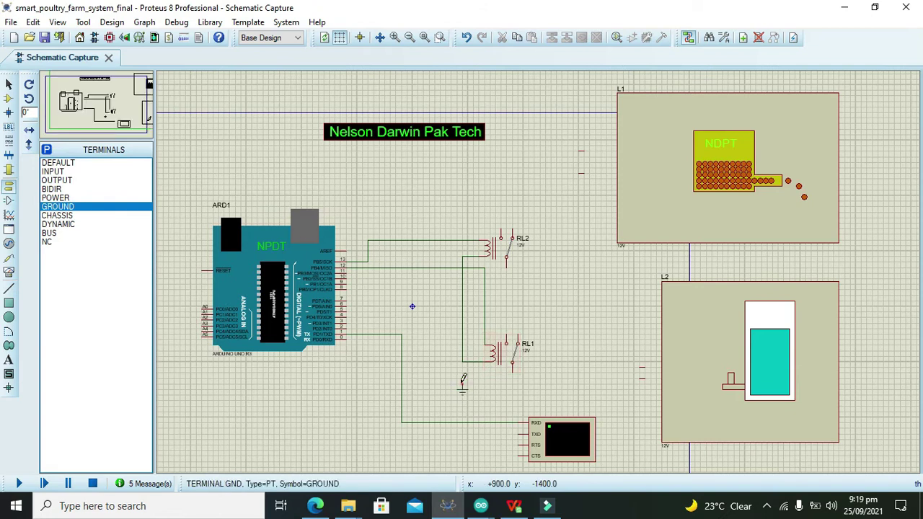
click(463, 380)
click(462, 382)
click(463, 361)
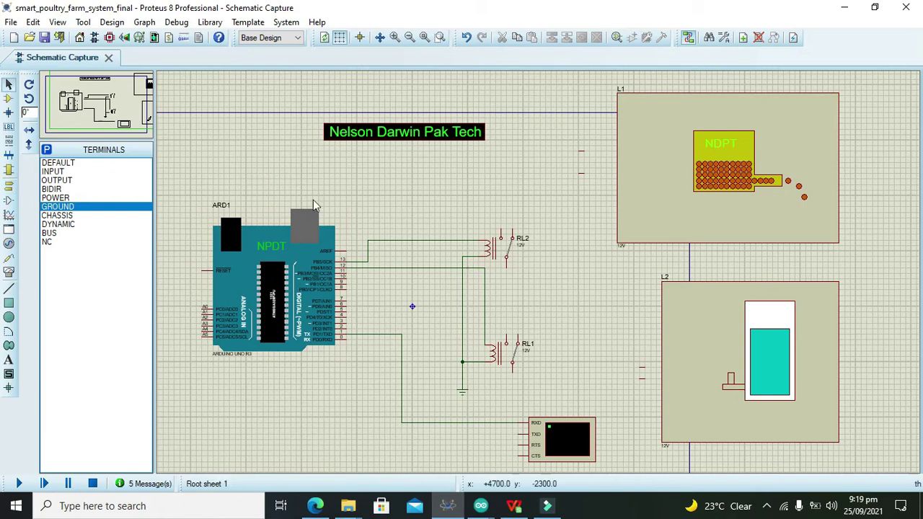
- Change the component value of relays RL2 and RL1 from 12V to 5V
double_click(496, 245)
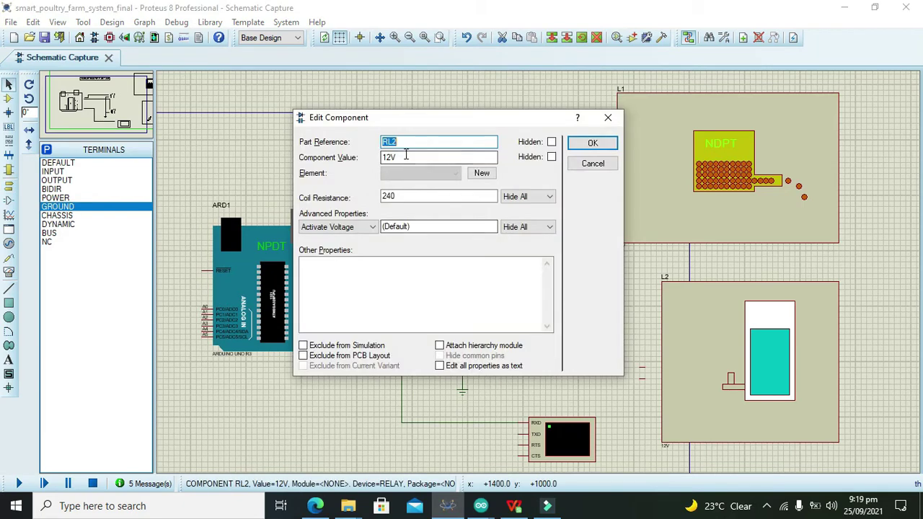
double_click(406, 154)
text(5V)
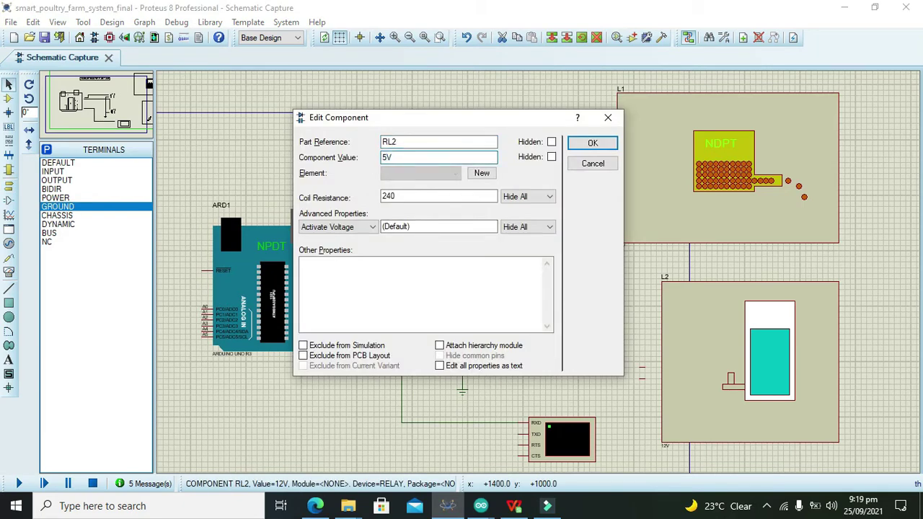
key(Return)
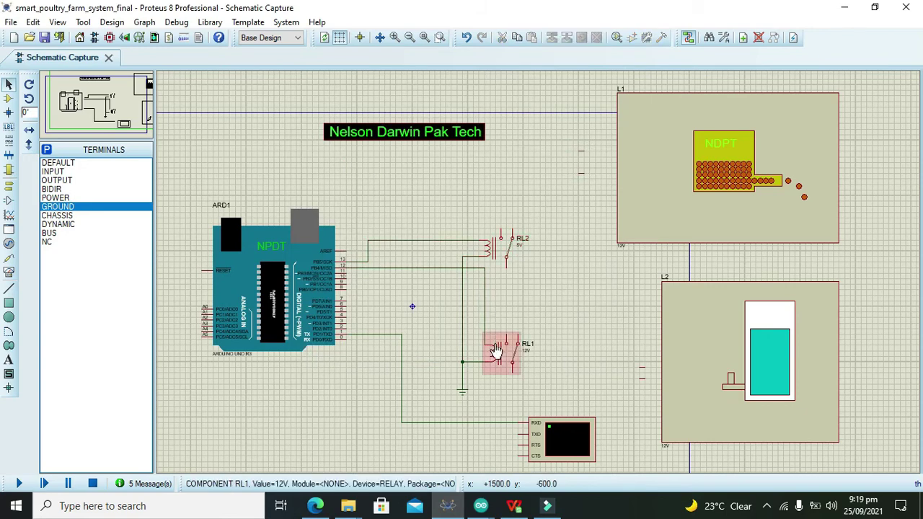
double_click(496, 351)
drag(395, 157, 359, 158)
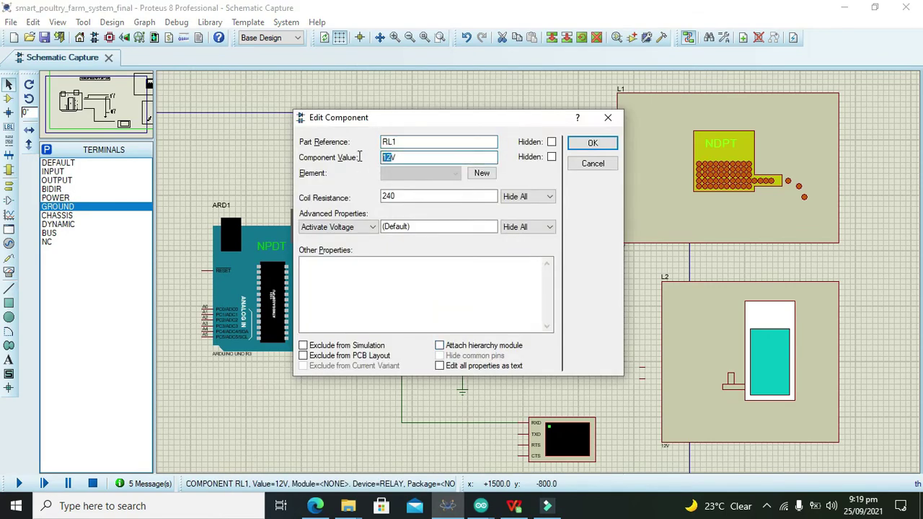
text(5V)
key(Return)
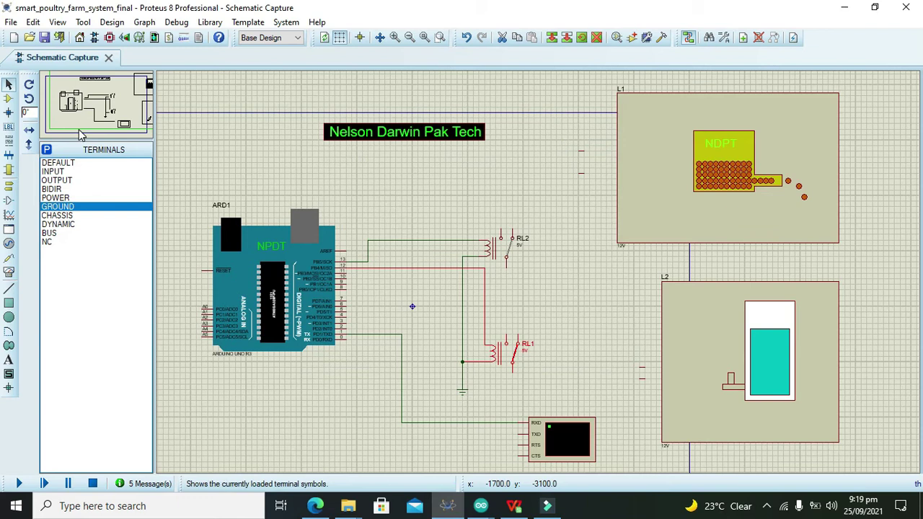
- Wire feeder L1 to RL2's contact and water load L2 to RL1's upper contact
click(244, 126)
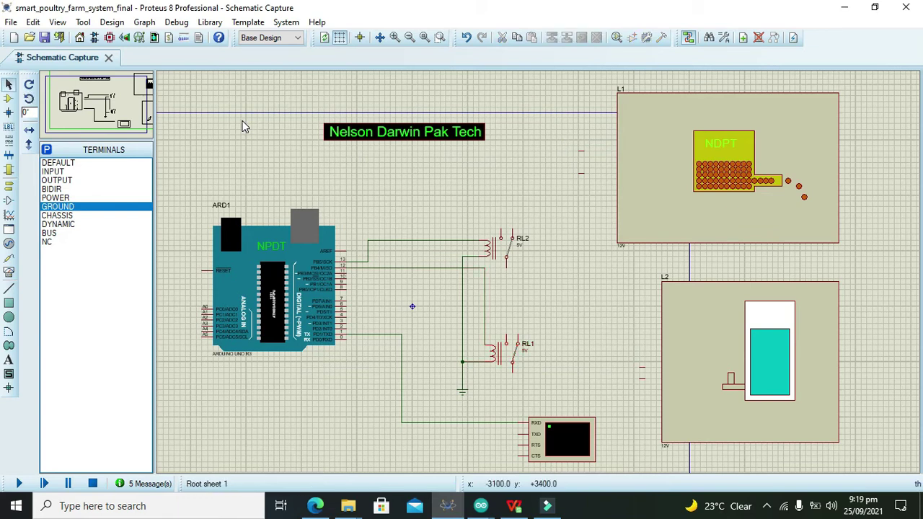
click(581, 152)
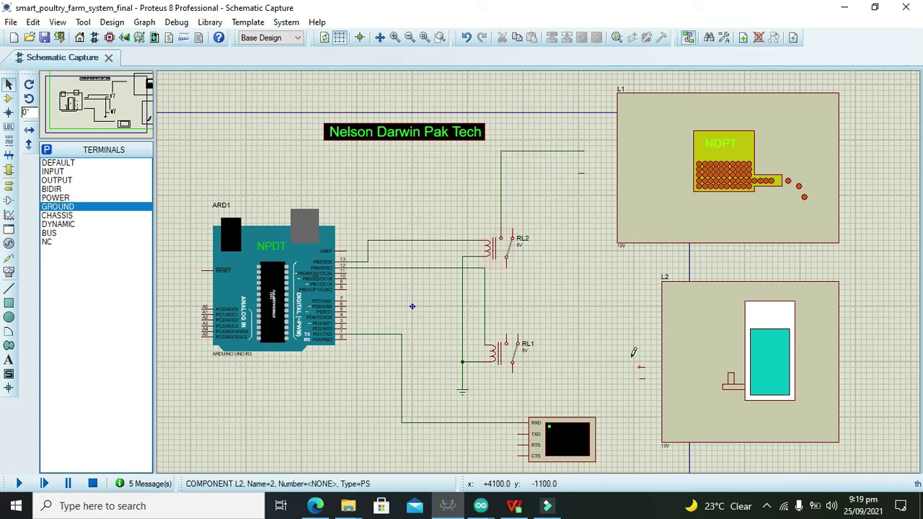
click(639, 367)
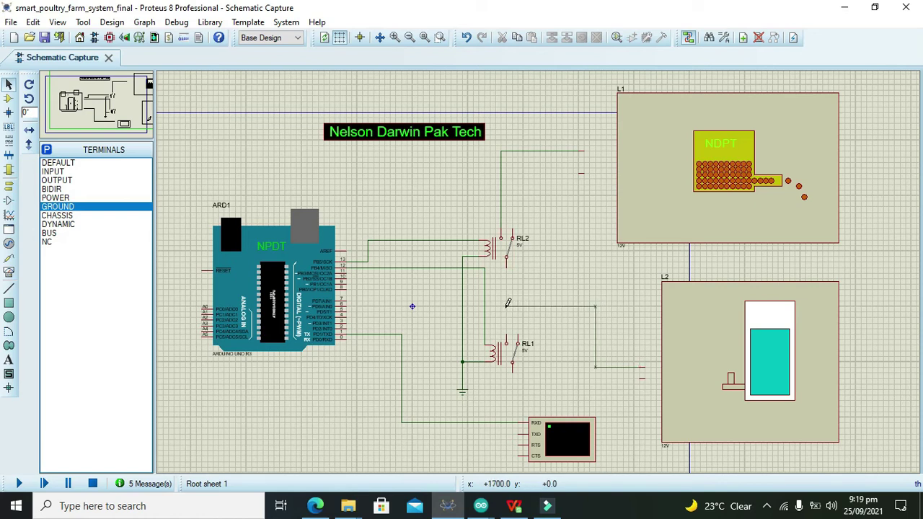
click(508, 330)
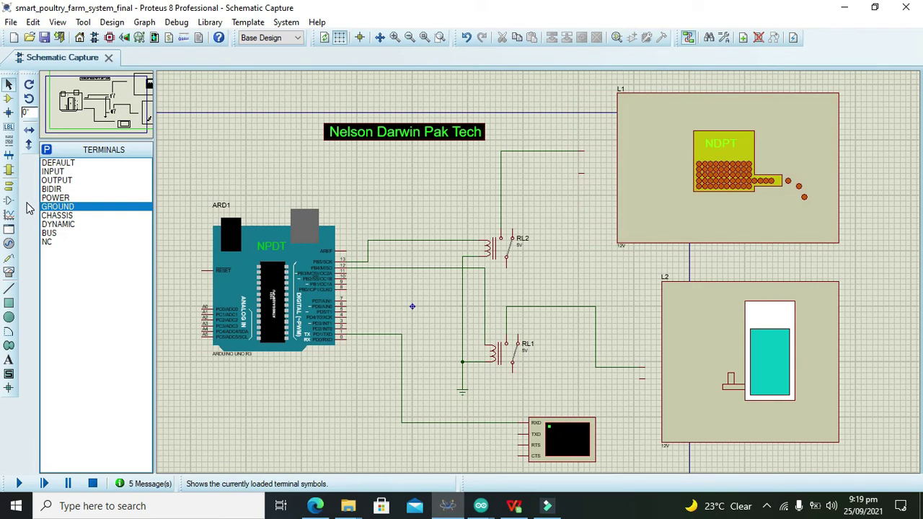
- Place a DC source RL1(COM) wired to RL1's COM pin and set its voltage to 12
click(9, 243)
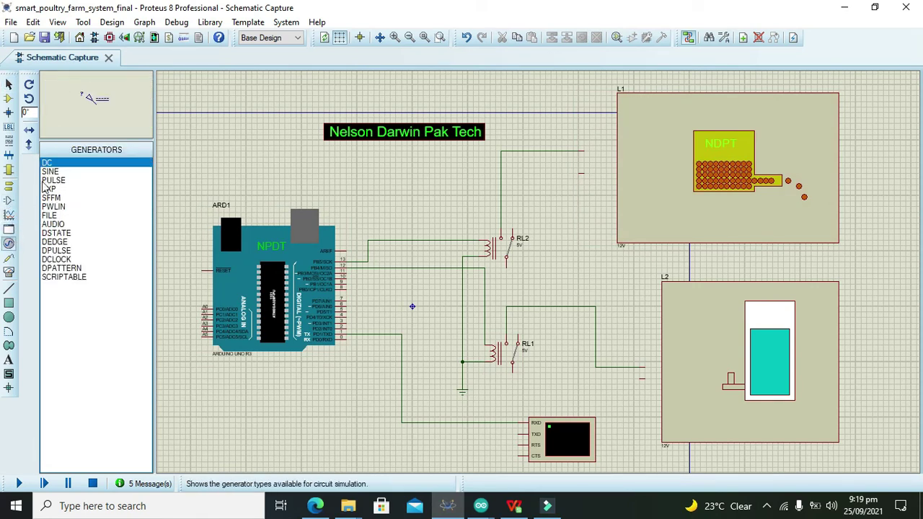
click(569, 351)
click(567, 351)
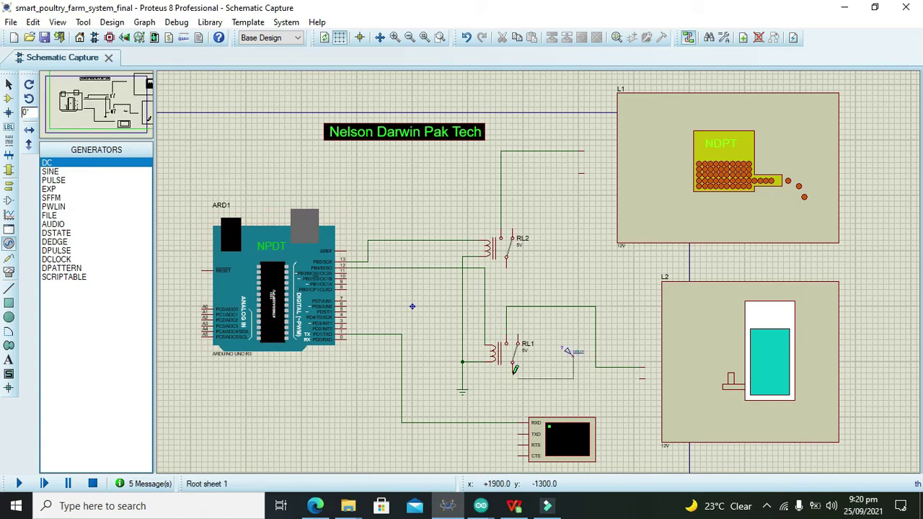
double_click(568, 351)
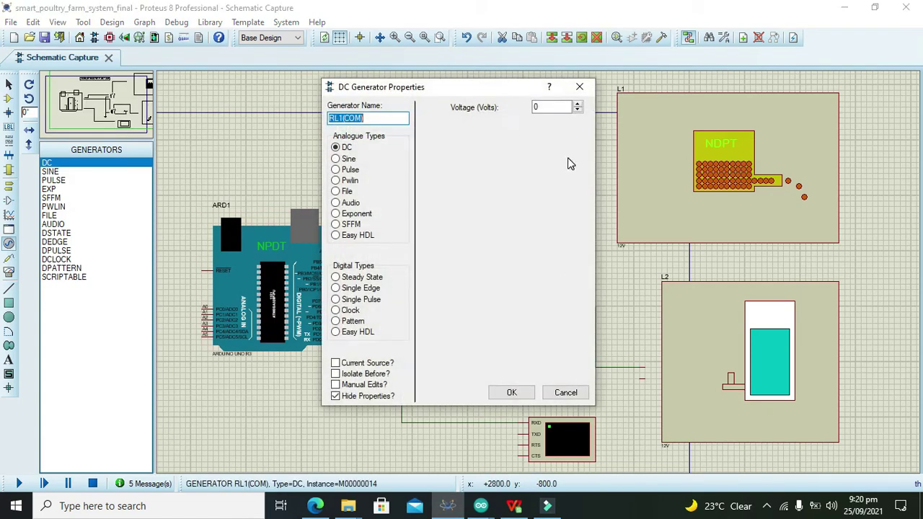
double_click(541, 107)
text(12)
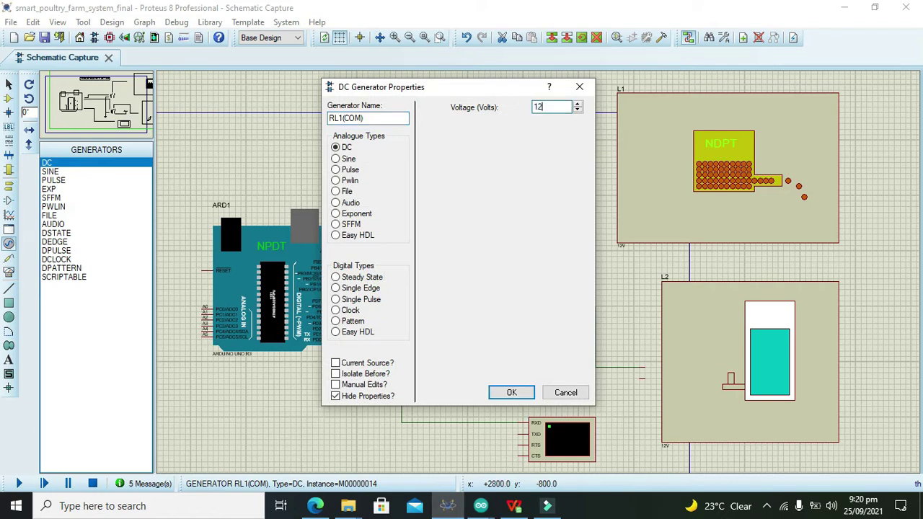
key(Return)
- Place a second DC source RL2(COM) wired to RL2's COM pin with 12 V
click(568, 250)
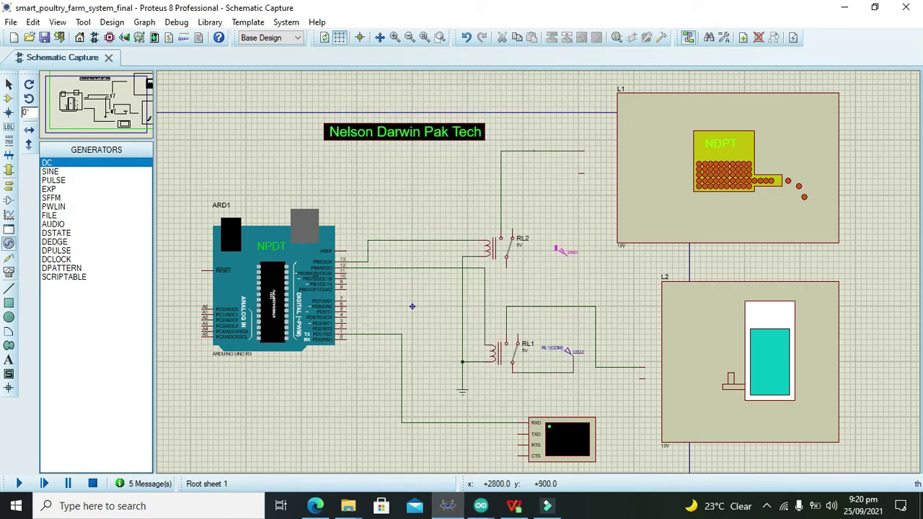
click(558, 273)
click(507, 258)
click(555, 265)
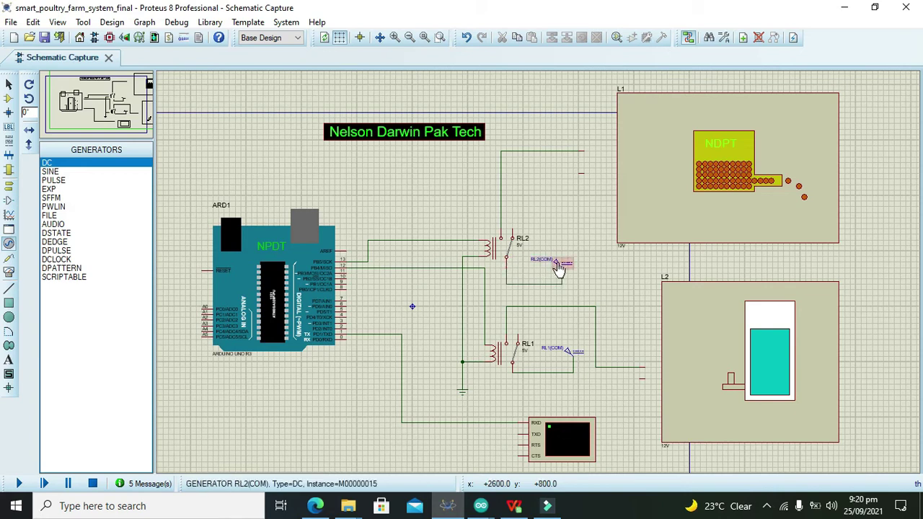
double_click(555, 266)
double_click(534, 107)
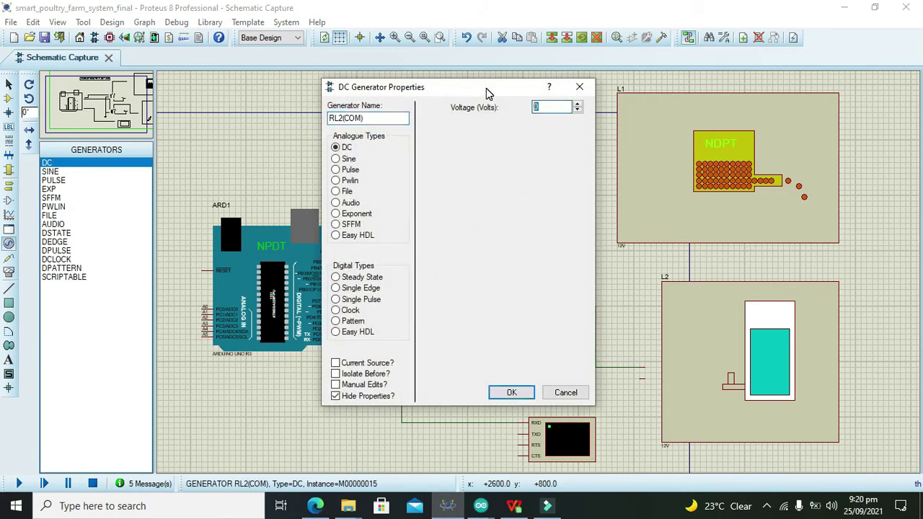
key(Return)
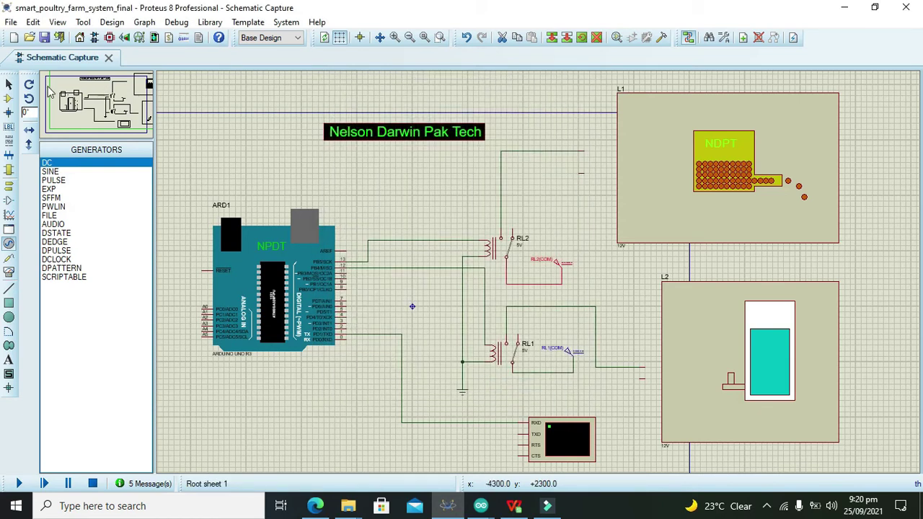
- Place ground terminals and wire them to the return stubs of loads L1 and L2
click(244, 143)
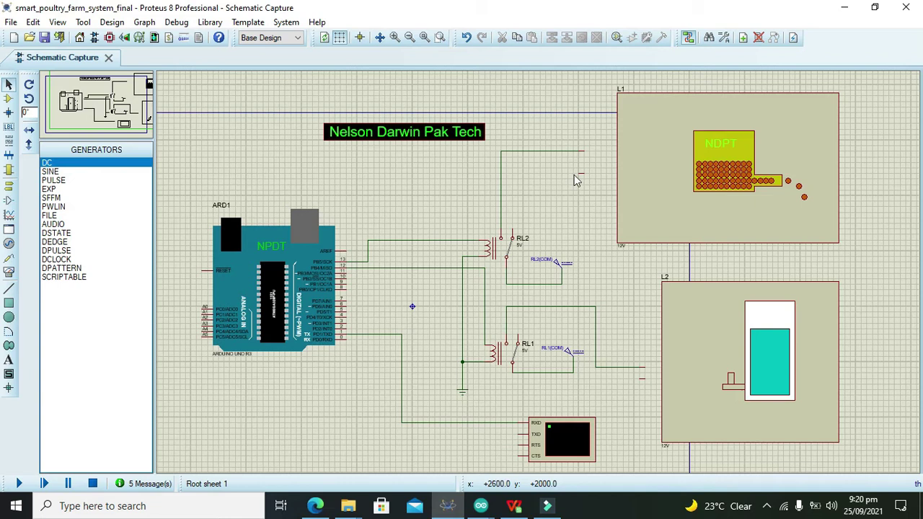
click(9, 189)
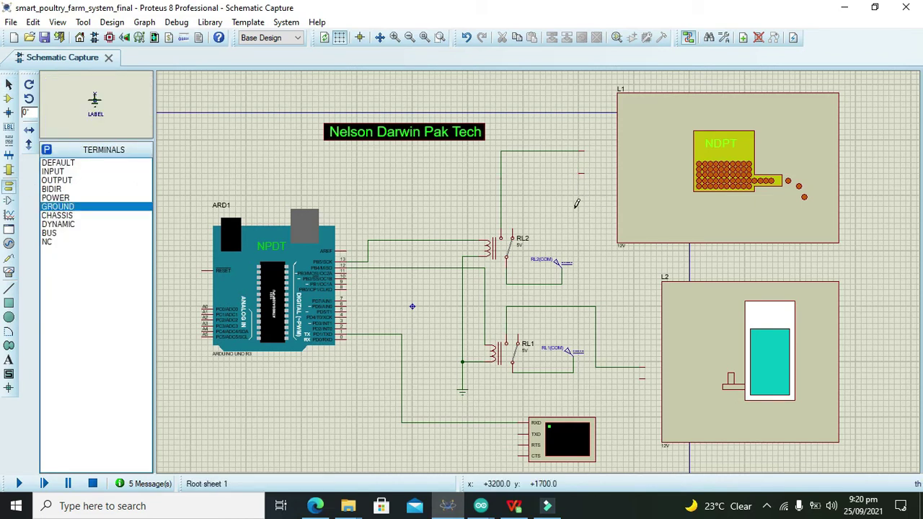
click(568, 201)
click(583, 172)
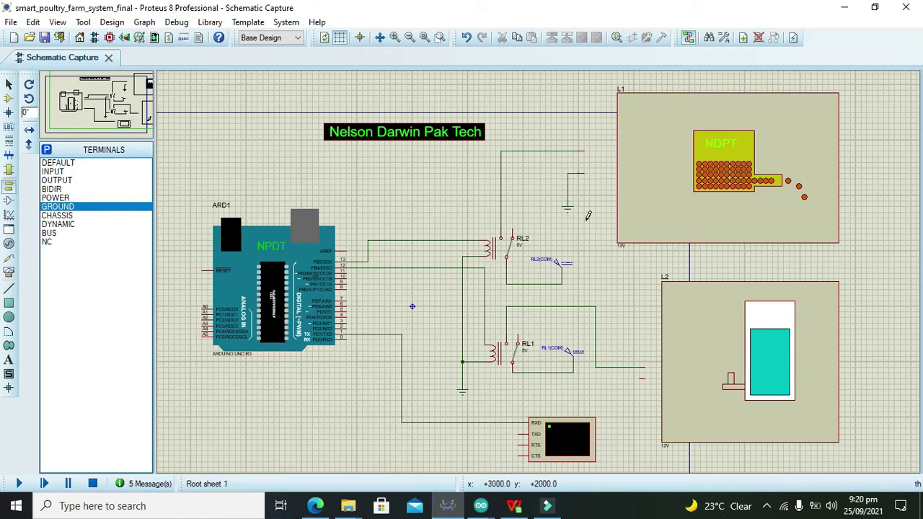
click(614, 397)
click(612, 381)
click(644, 378)
click(8, 84)
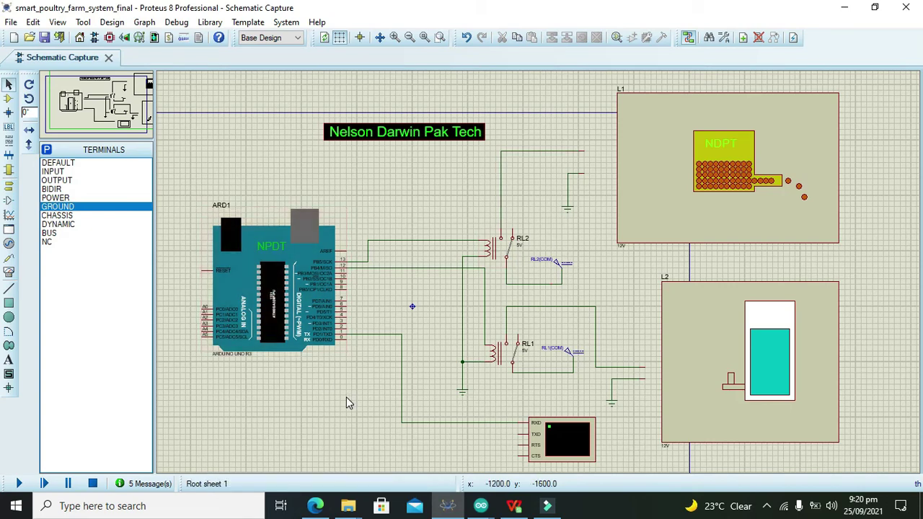
- Bring the compiled poultry_farm sketch in Arduino 1.8.15 to the front
mouse_move(484, 506)
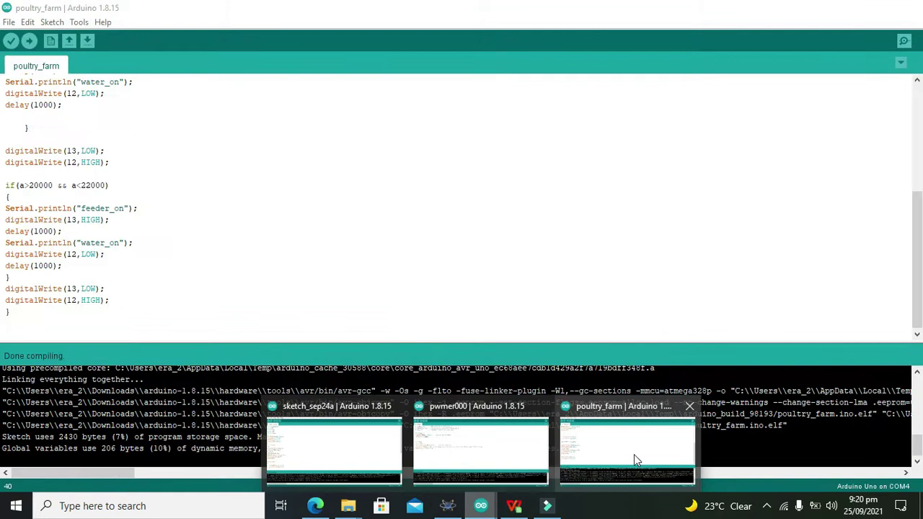
click(634, 455)
scroll(919, 278, up, 6)
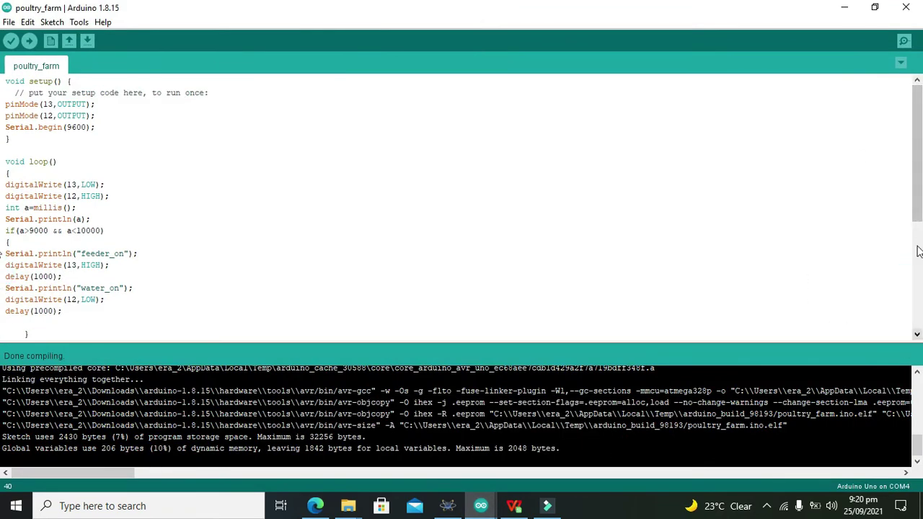
click(918, 335)
click(918, 335)
click(918, 335)
click(918, 336)
click(918, 335)
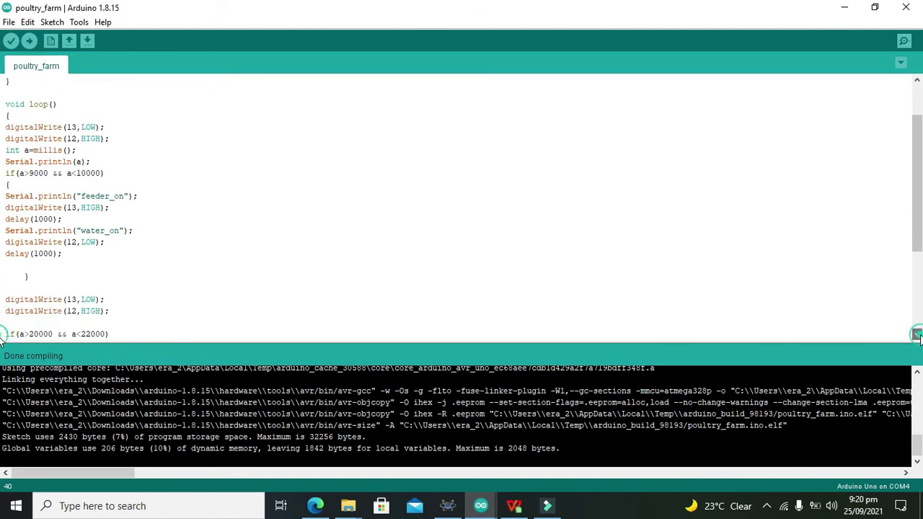
click(917, 335)
click(917, 335)
click(918, 336)
click(918, 335)
click(917, 336)
click(917, 335)
click(918, 335)
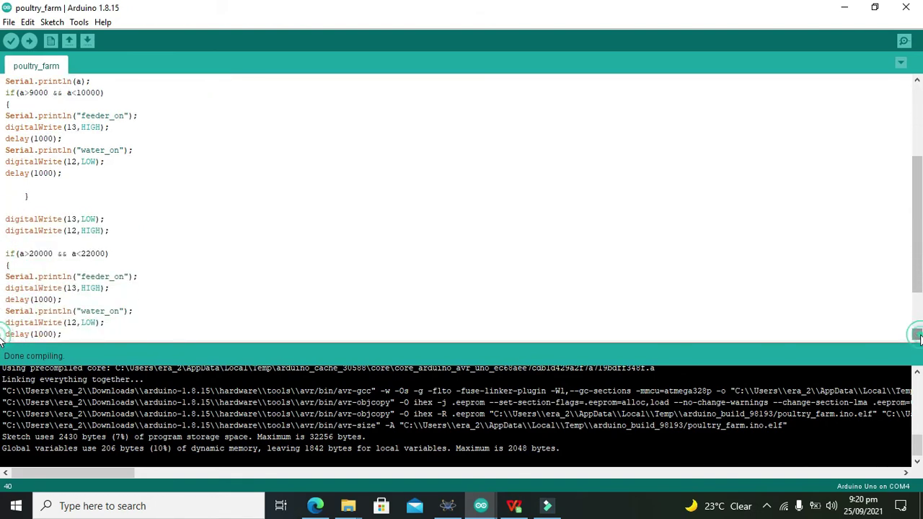
click(918, 336)
click(917, 336)
click(917, 335)
click(917, 335)
click(918, 335)
click(918, 335)
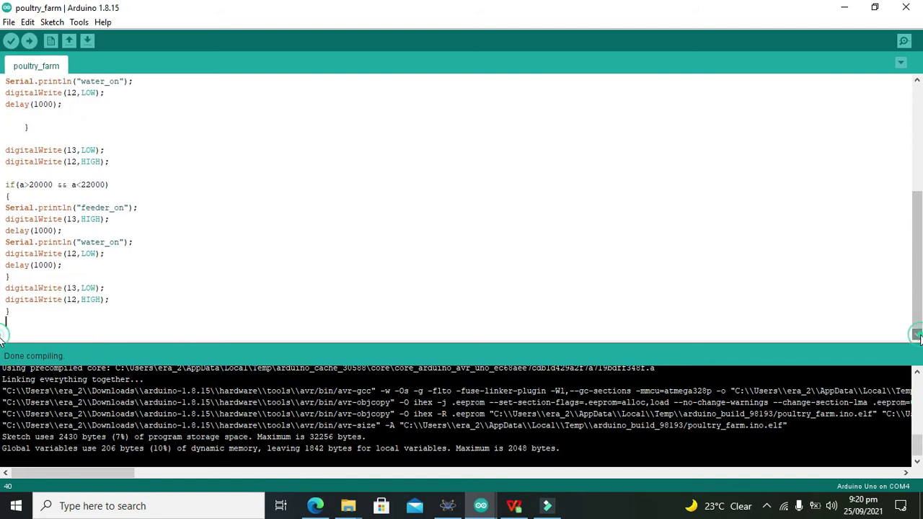
click(917, 80)
click(917, 80)
click(917, 80)
click(917, 80)
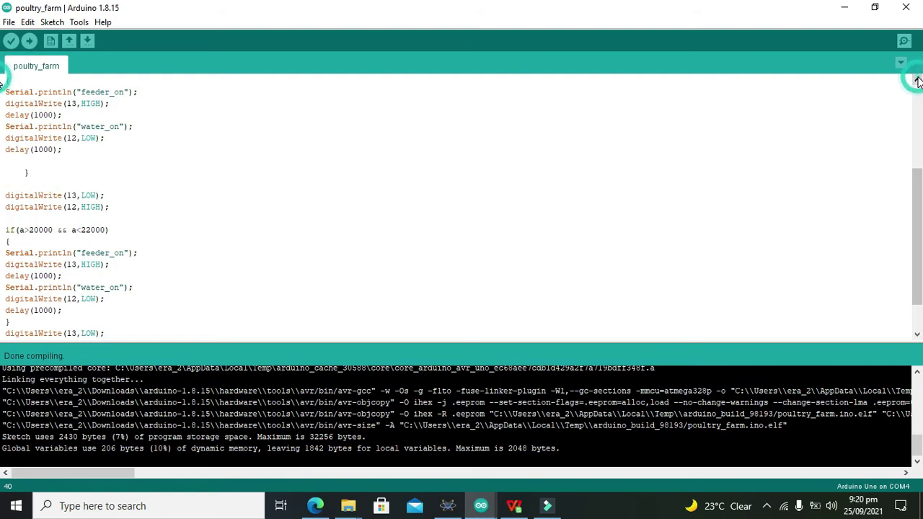
click(917, 80)
click(917, 80)
click(917, 80)
click(917, 80)
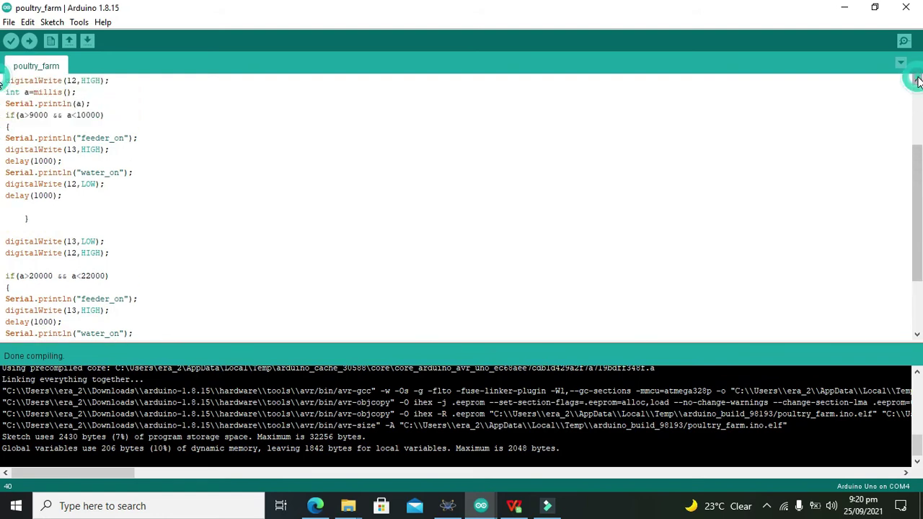
click(917, 80)
click(917, 80)
click(917, 80)
click(917, 80)
click(917, 81)
click(917, 80)
click(917, 80)
click(917, 80)
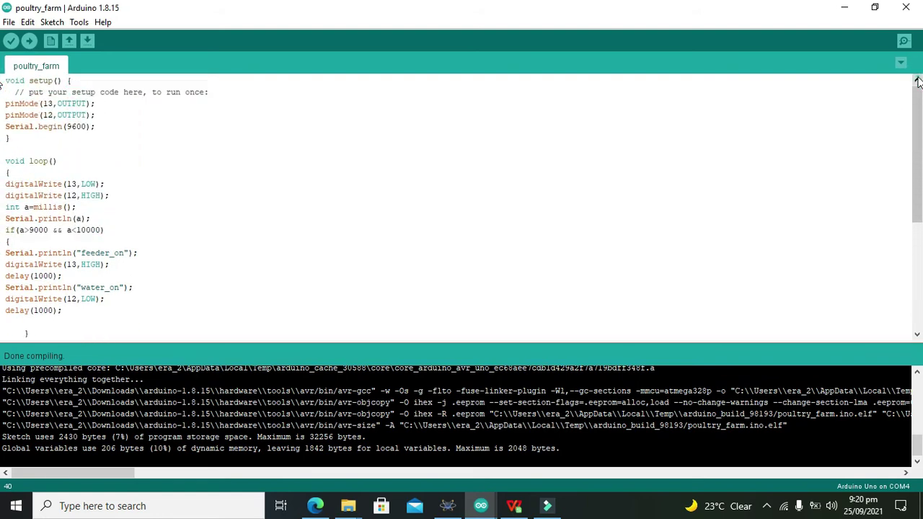
click(917, 80)
drag(920, 112, 919, 236)
drag(2, 246, 2, 241)
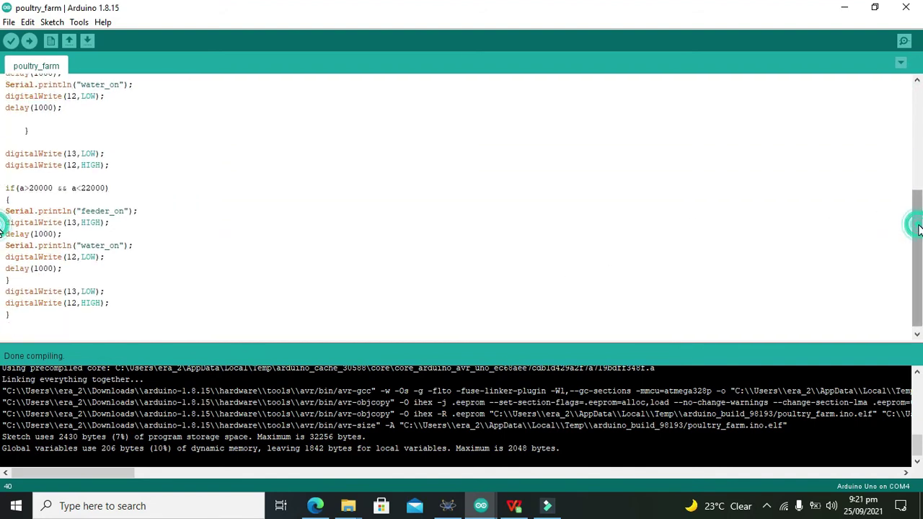
drag(919, 229, 919, 228)
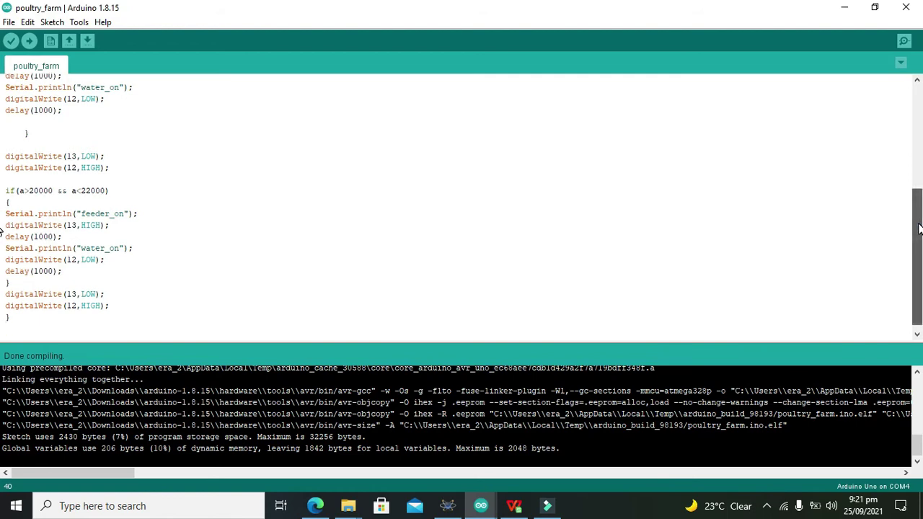
drag(919, 229, 920, 158)
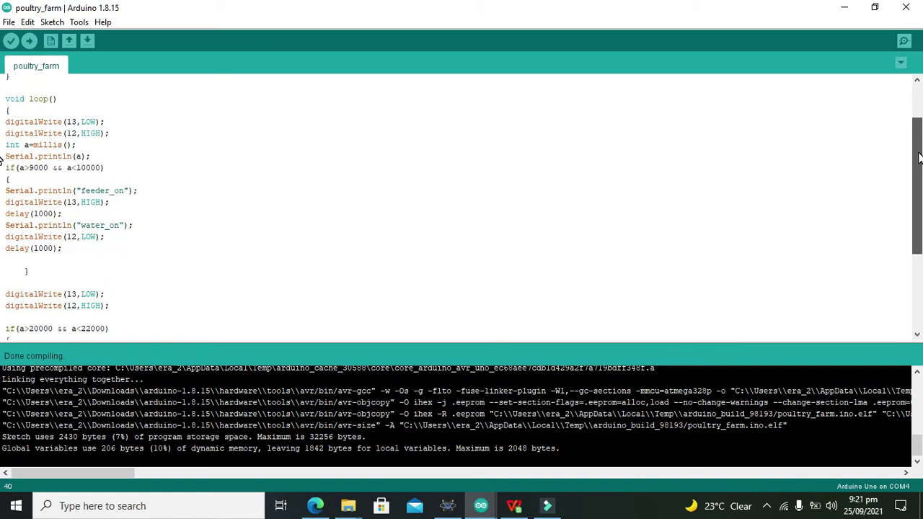
drag(919, 158, 904, 102)
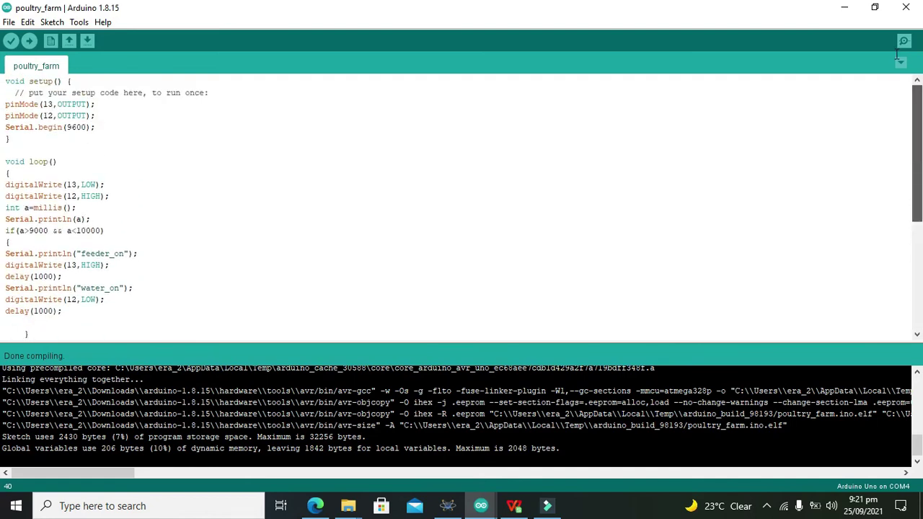
- Review the millis() line and windows a>9000&&a<10000 and a>20000&&a<22000, then re-verify the sketch
drag(897, 54, 640, 68)
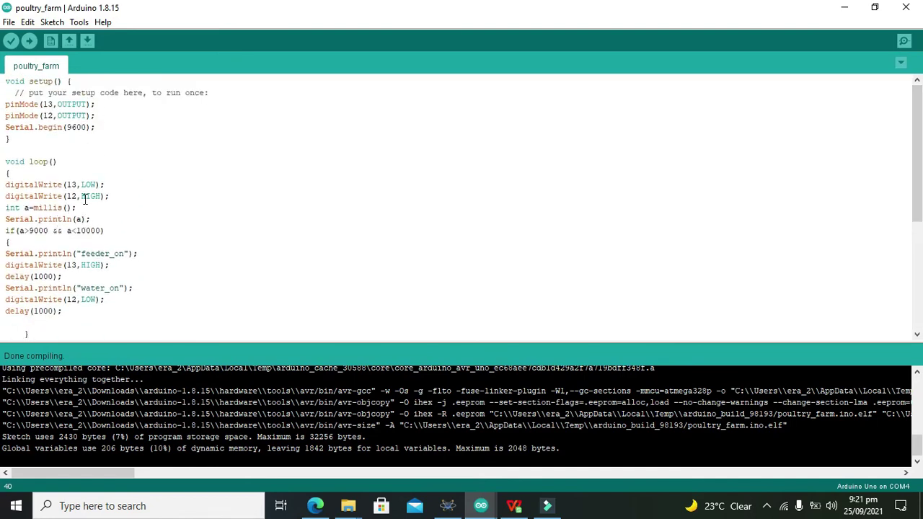
drag(79, 208, 30, 208)
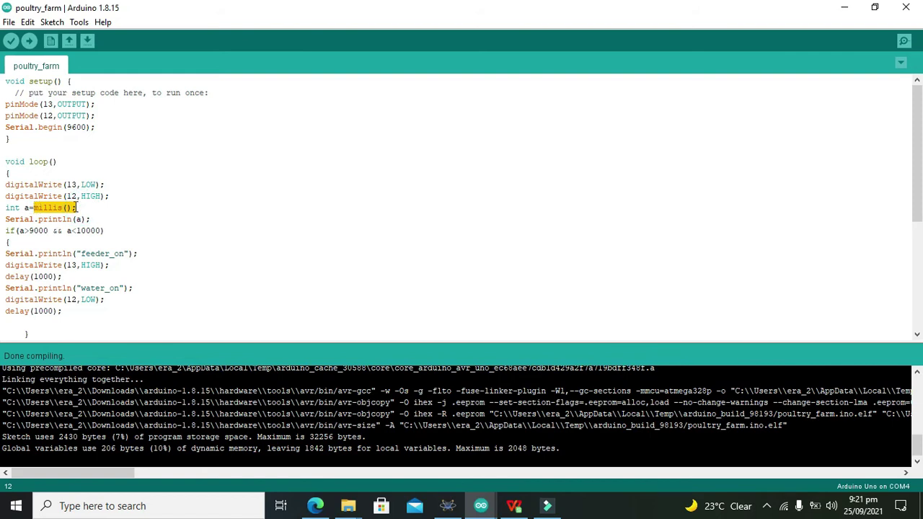
mouse_move(91, 206)
mouse_down()
mouse_move(33, 206)
mouse_move(77, 207)
mouse_up()
click(81, 208)
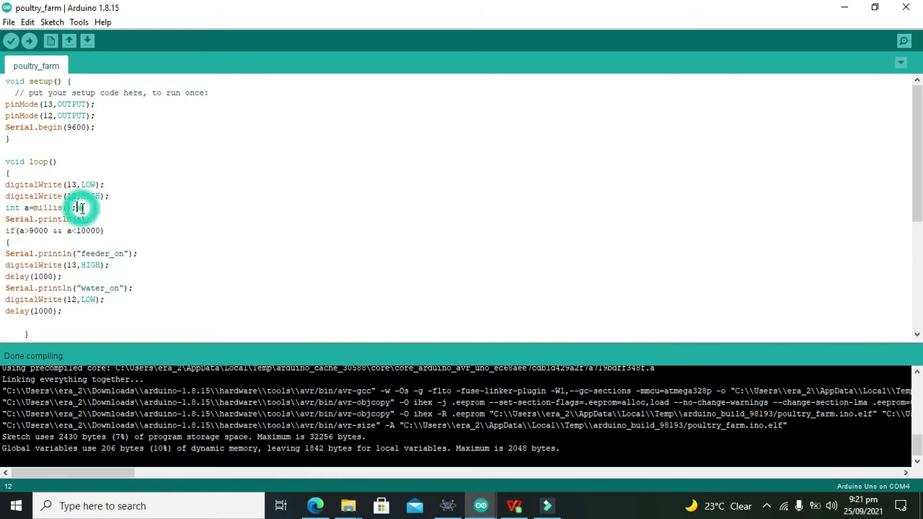
drag(122, 233, 21, 229)
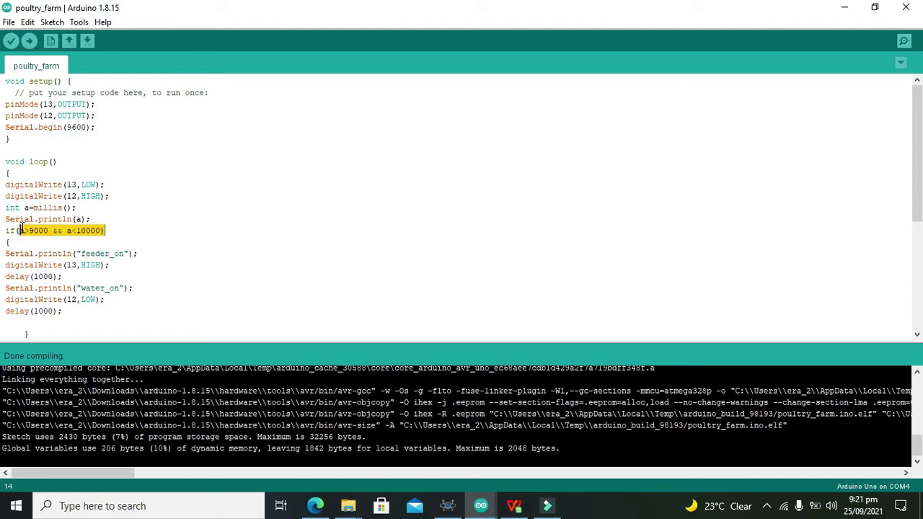
drag(919, 170, 920, 257)
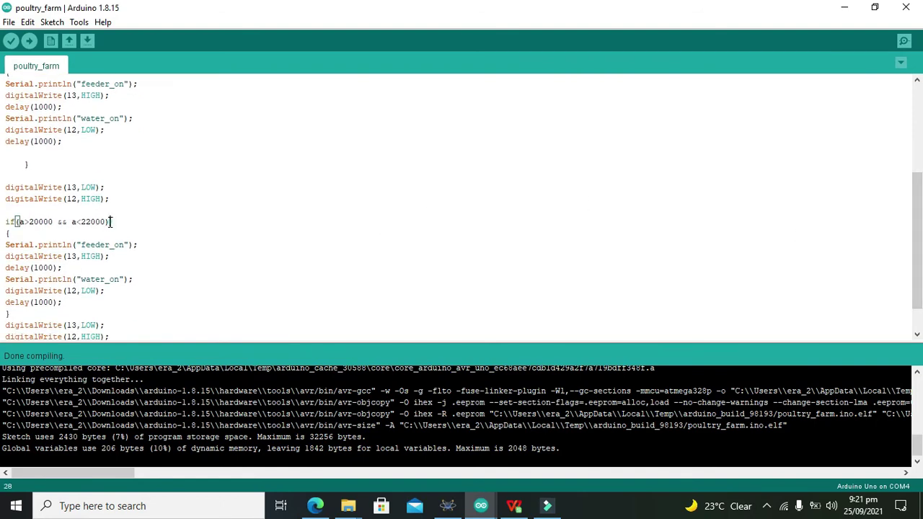
drag(110, 221, 20, 222)
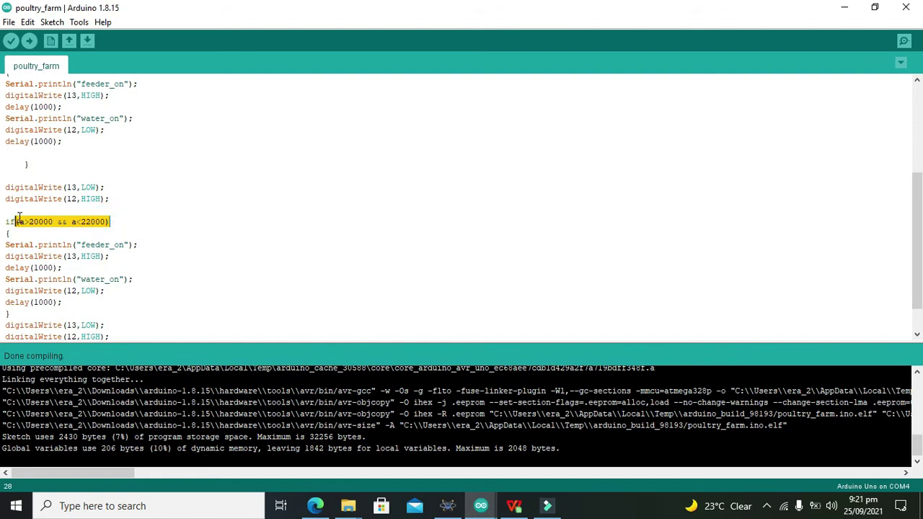
click(11, 41)
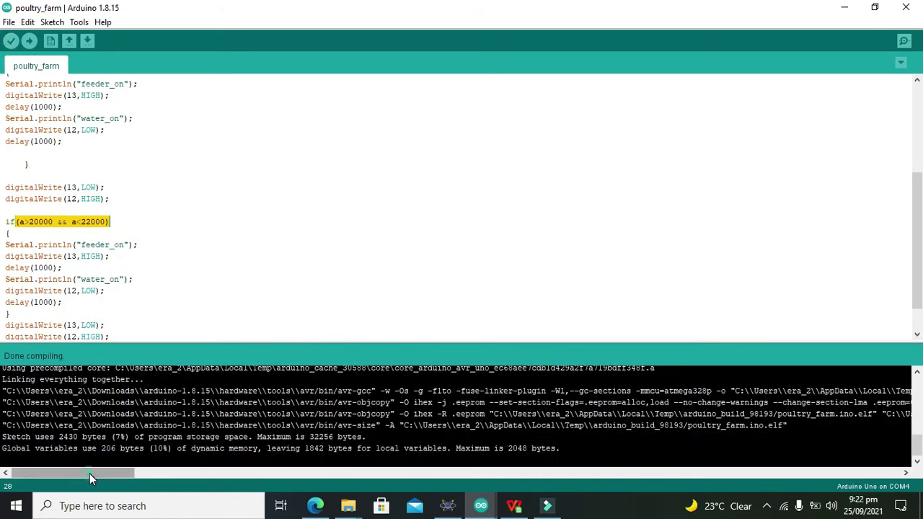
- Select and copy the full poultry_farm.ino.hex path from the arduino_build_98193 build output
drag(90, 473, 157, 471)
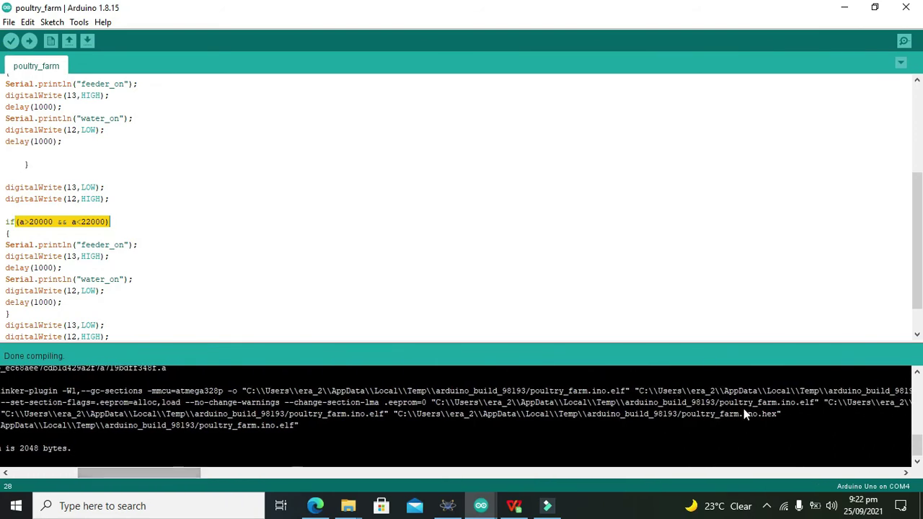
drag(774, 416, 450, 415)
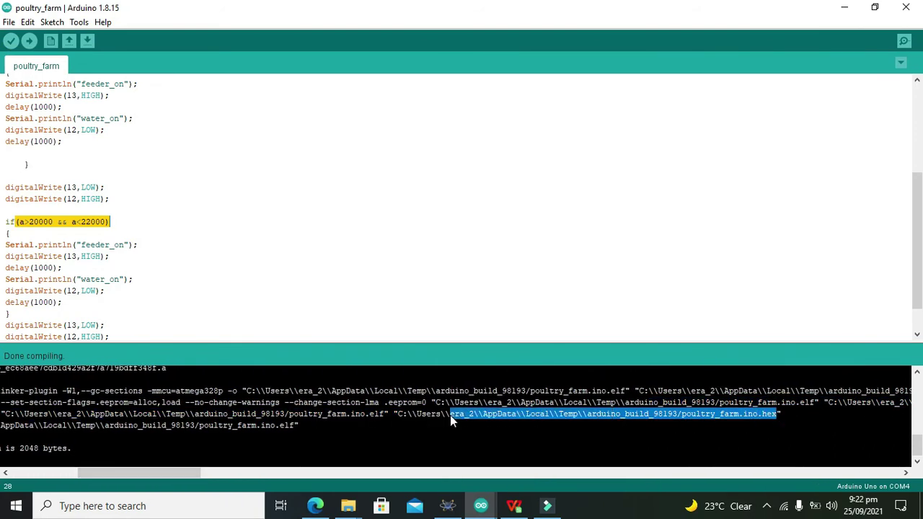
click(398, 414)
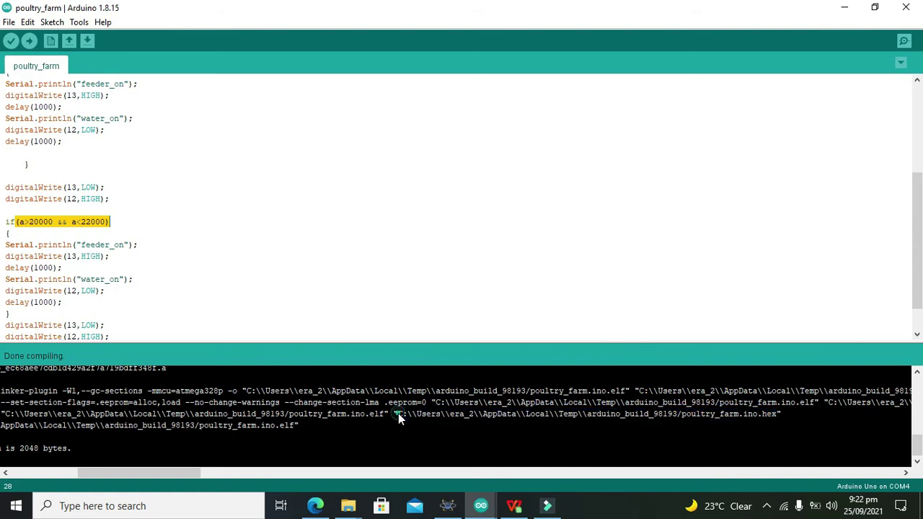
drag(398, 413, 773, 417)
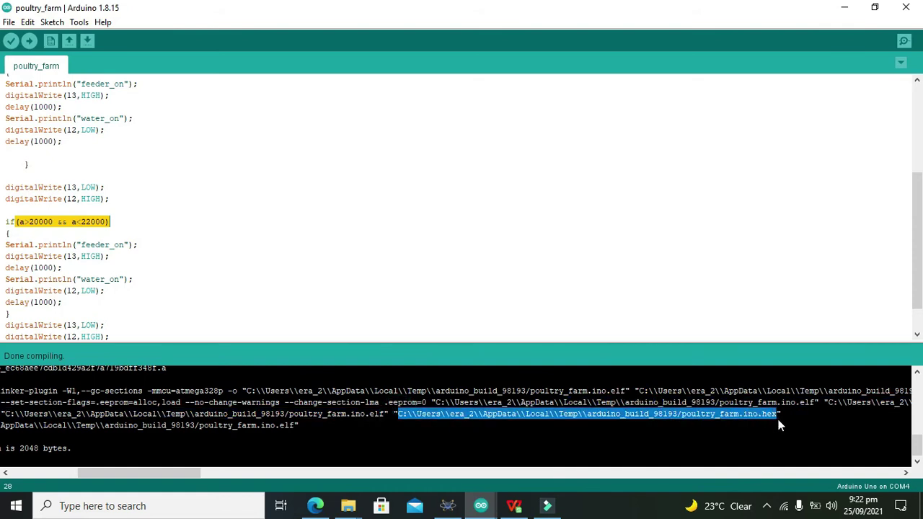
- Paste the poultry_farm.ino.hex path into ARD1's Program File field and confirm
click(452, 506)
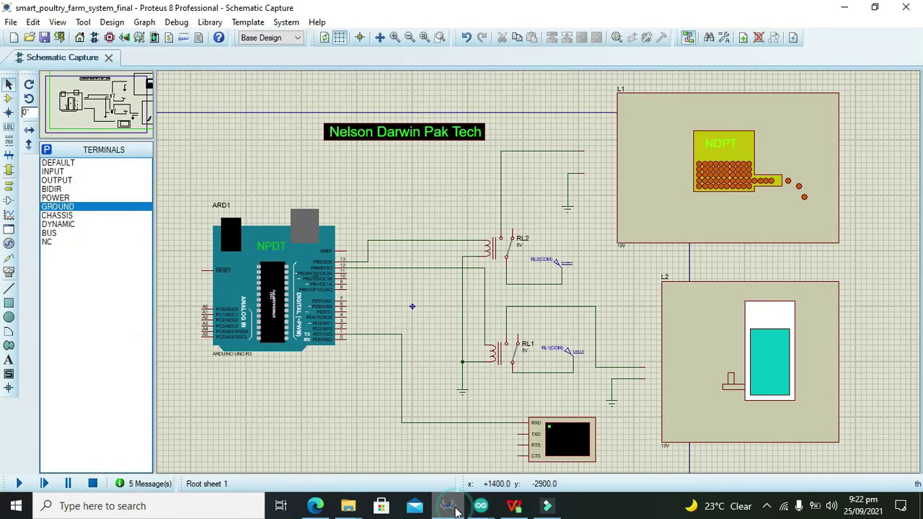
double_click(281, 296)
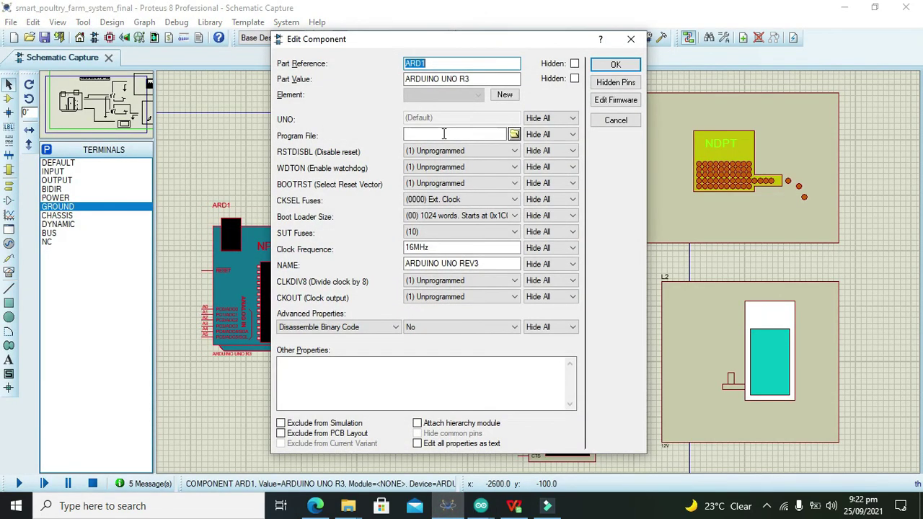
right_click(444, 134)
click(508, 193)
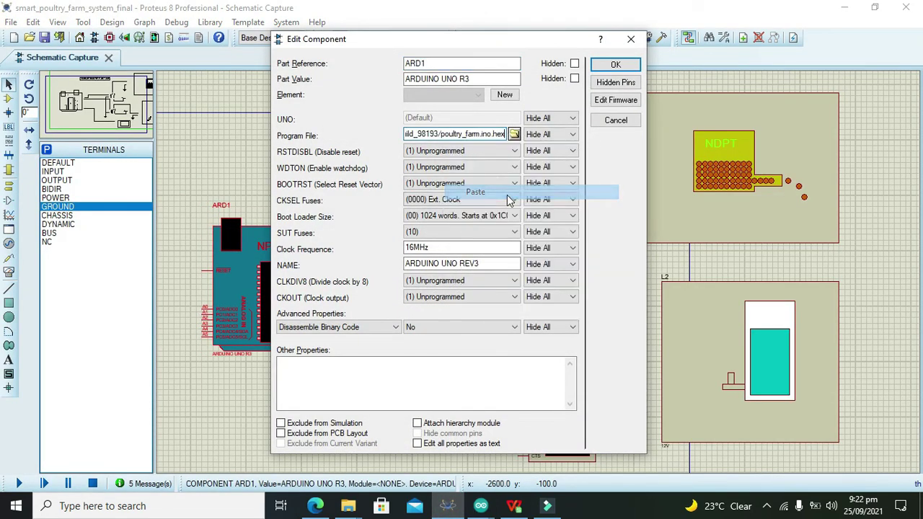
click(625, 65)
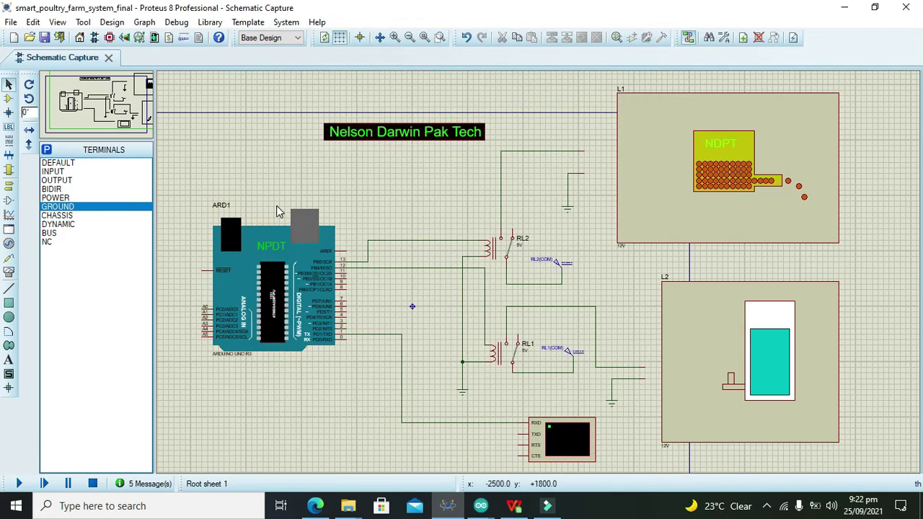
- Run the simulation with the Virtual Terminal moved aside to watch feeder_on and water_on messages, then stop it
click(19, 484)
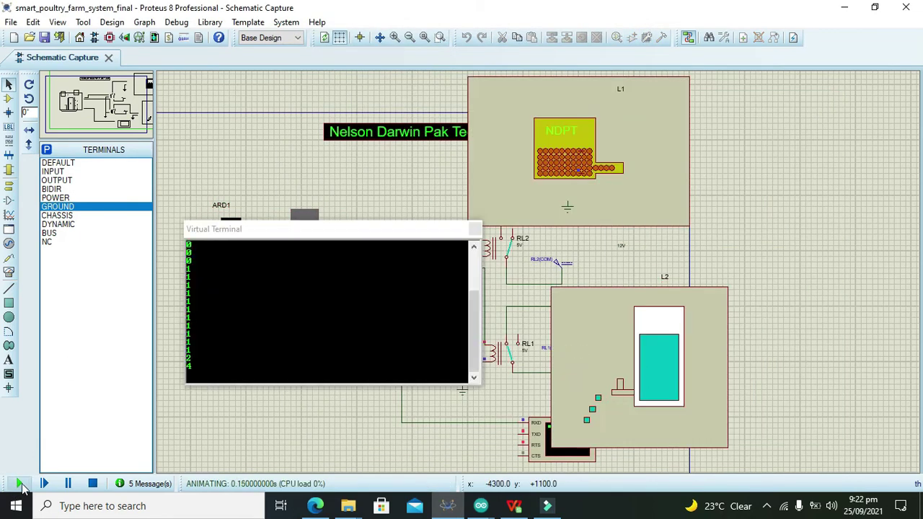
drag(287, 234, 889, 115)
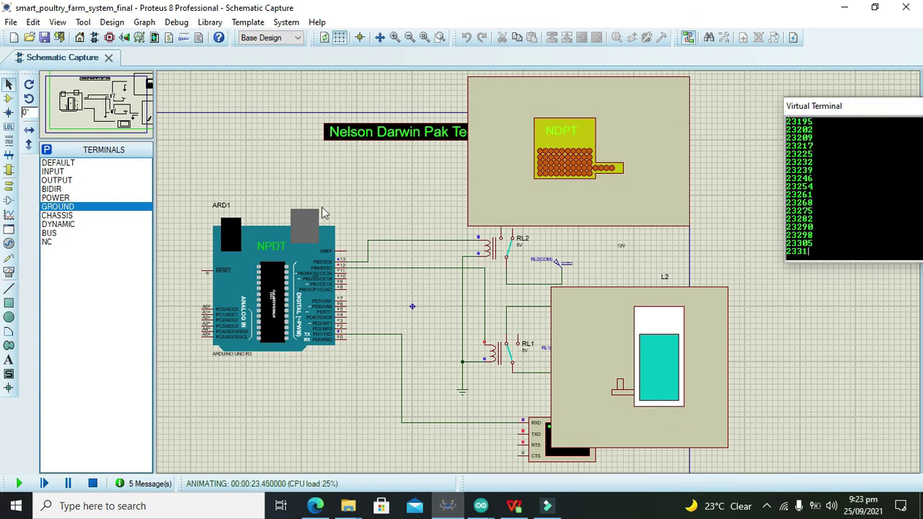
click(95, 483)
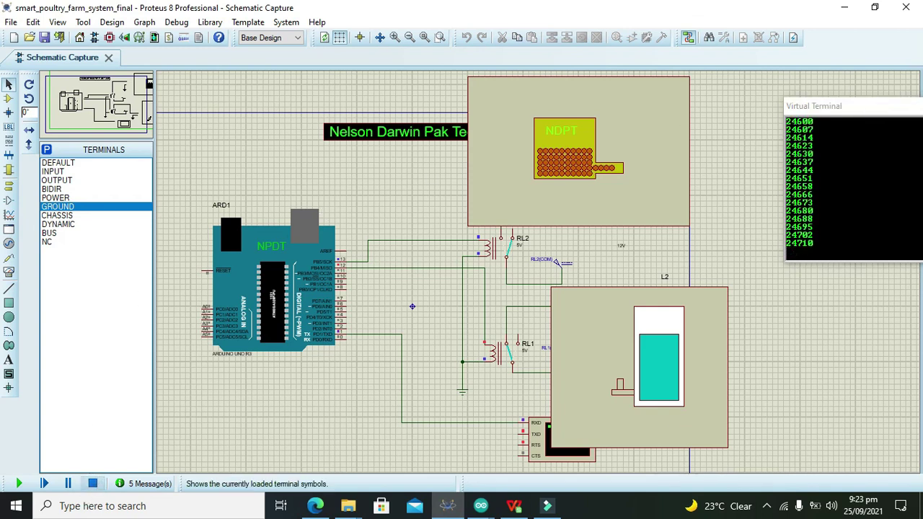
click(94, 483)
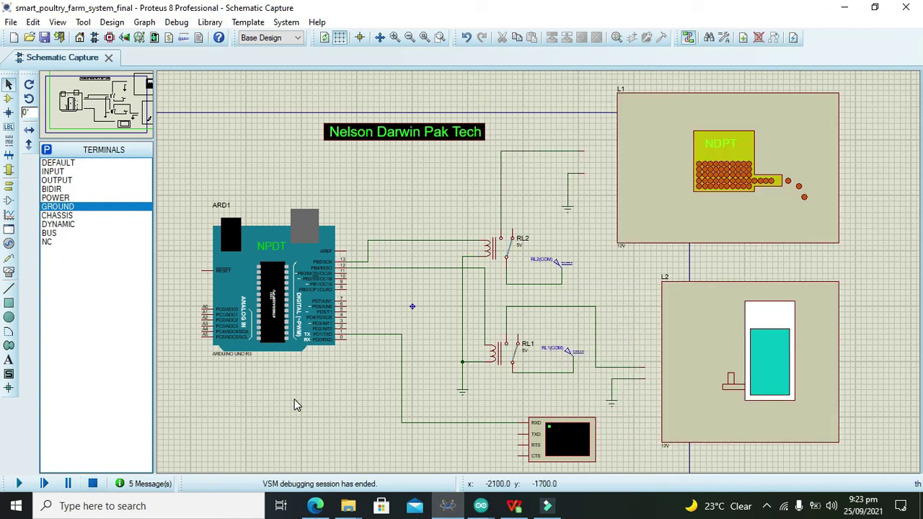
drag(866, 262, 900, 274)
drag(230, 183, 164, 201)
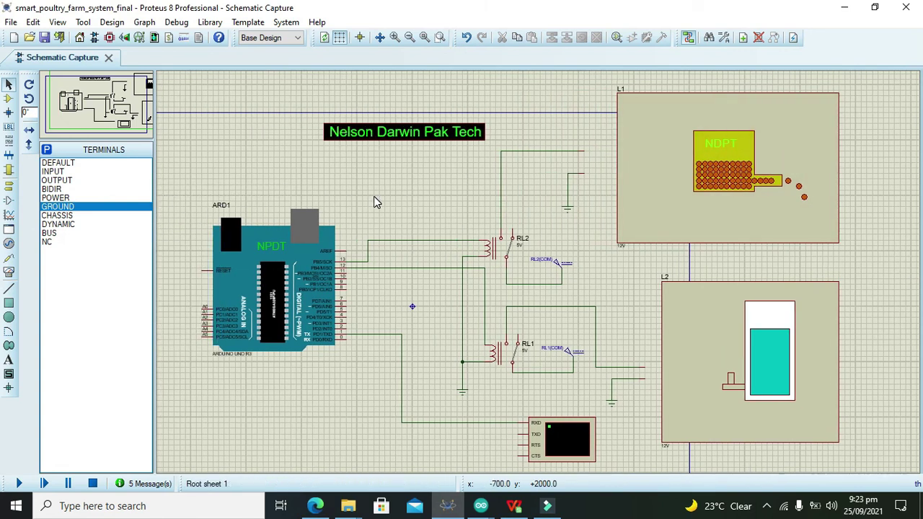